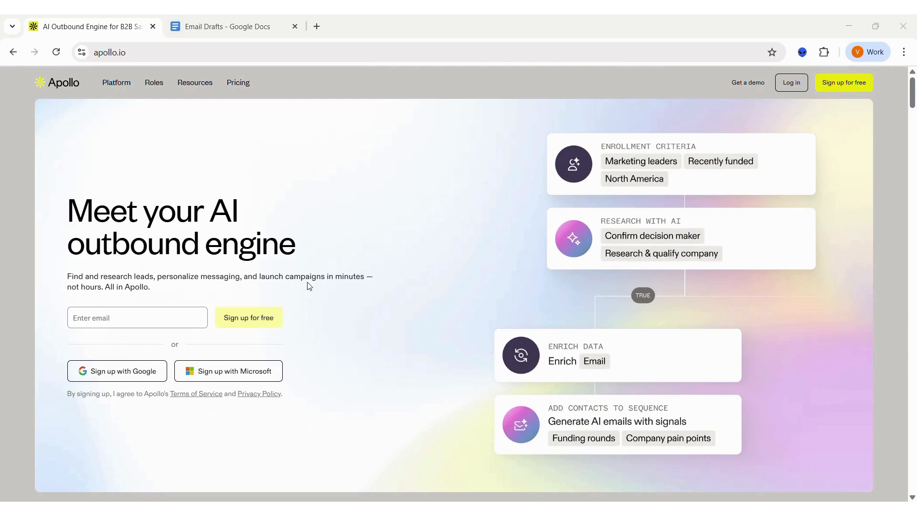
- Log in to the account, open the saved lists and view the new list form without creating a list
{"action": "left_click", "coordinate": [794, 88]}
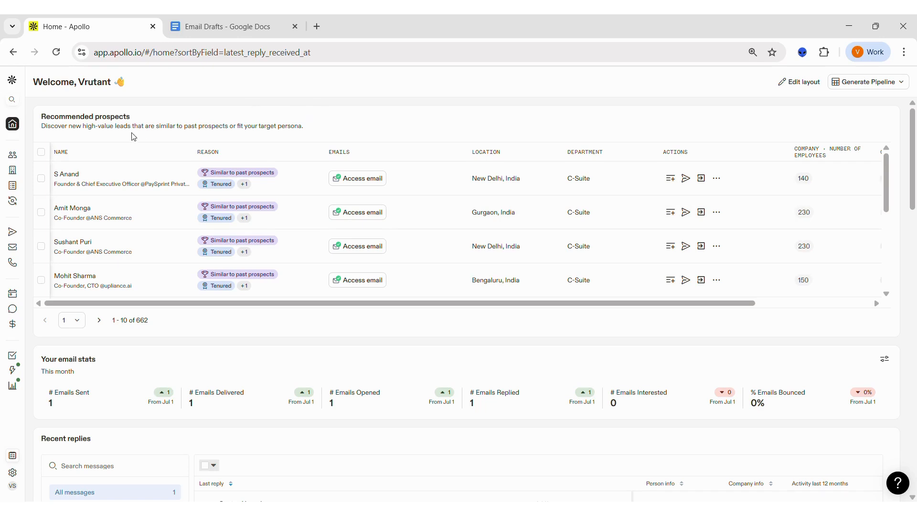
{"action": "left_click", "coordinate": [12, 186]}
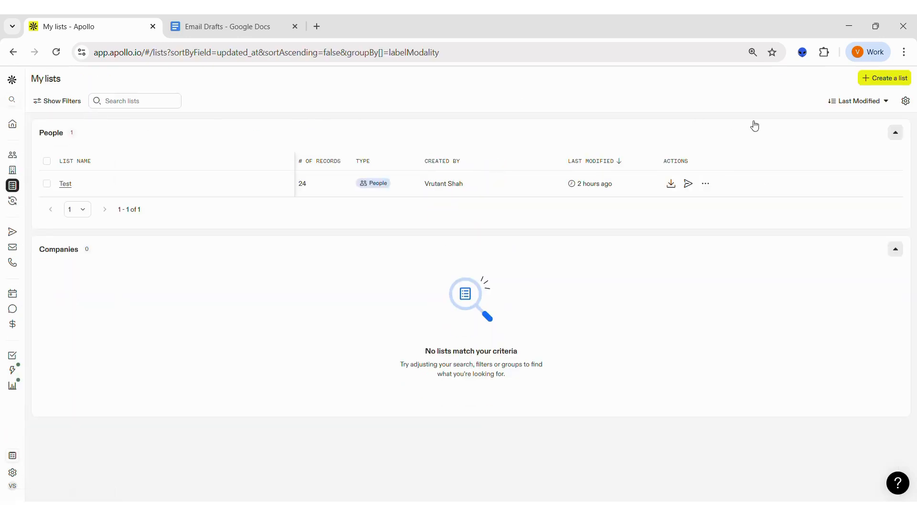
{"action": "left_click", "coordinate": [886, 79]}
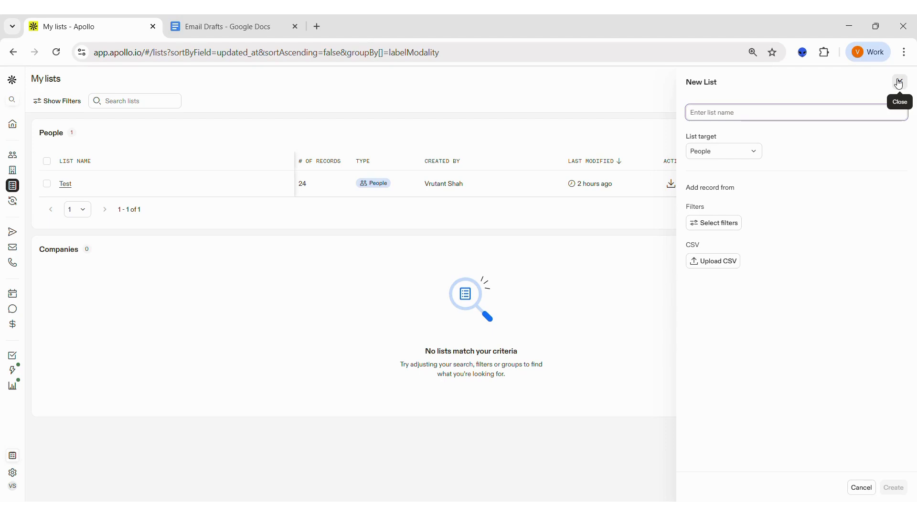
{"action": "left_click", "coordinate": [899, 83]}
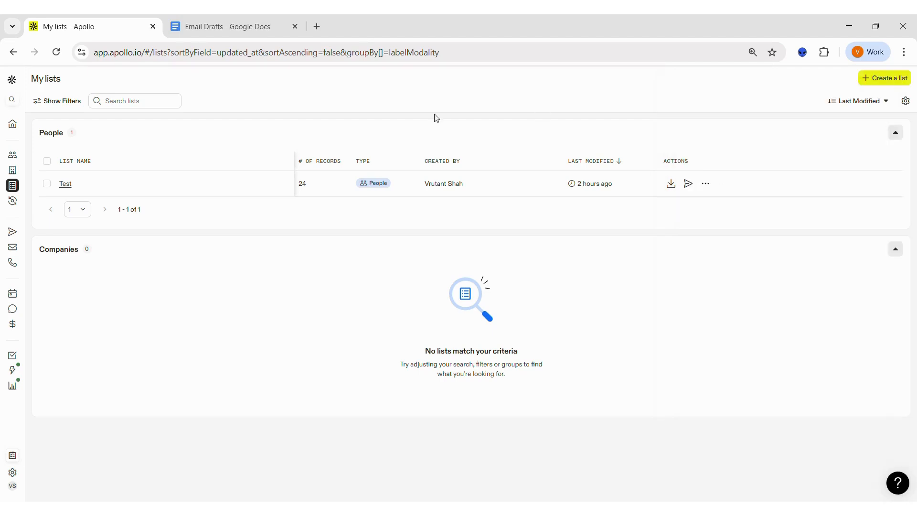
- Open the people search and select 25 people from the CEO results
{"action": "left_click", "coordinate": [32, 157]}
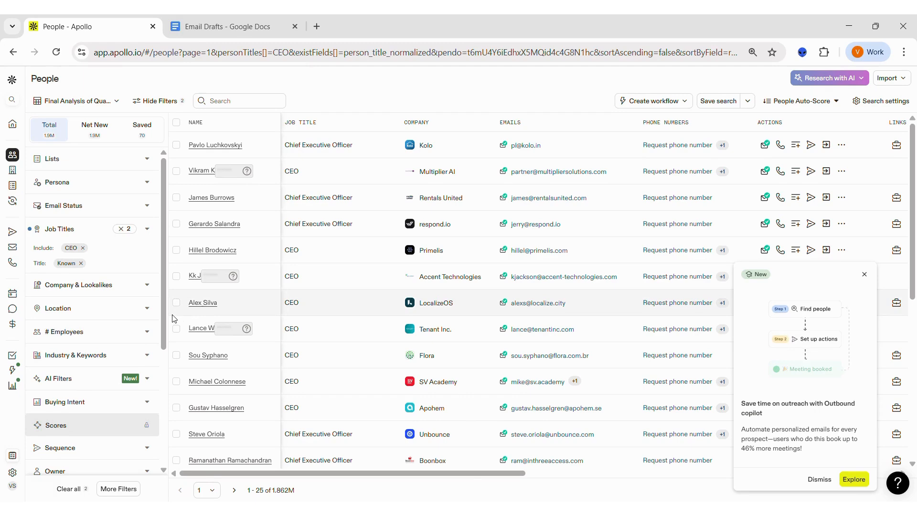
{"action": "left_click", "coordinate": [178, 124]}
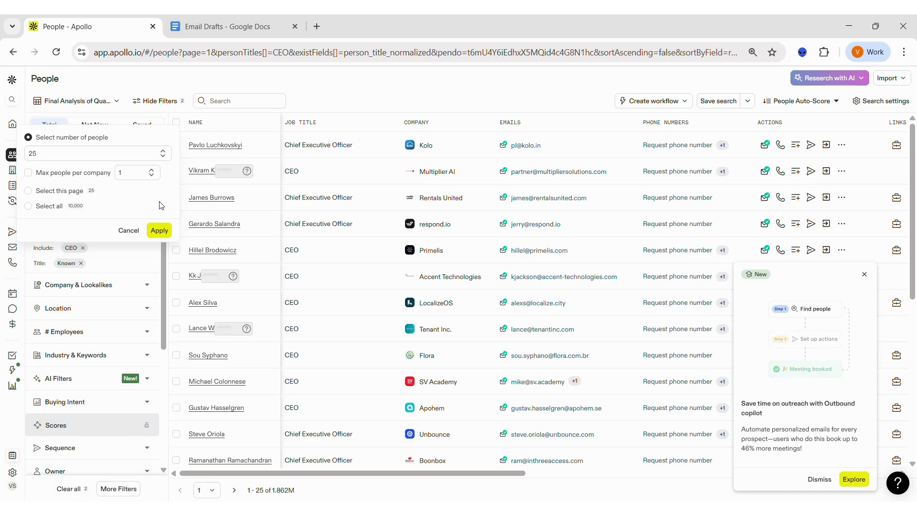
{"action": "left_click", "coordinate": [159, 231]}
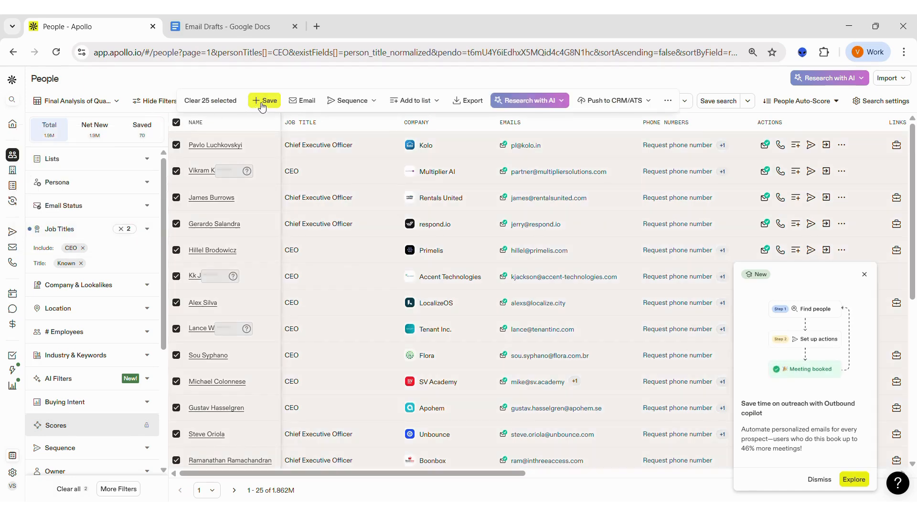
- Save the selected people with verified emails, including catch-all emails, as contacts in the Test list
{"action": "left_click", "coordinate": [263, 101]}
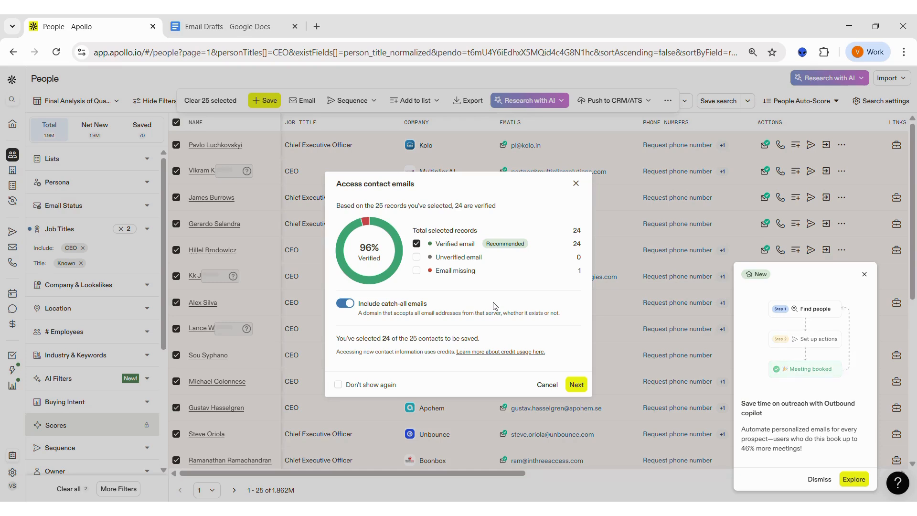
{"action": "left_click", "coordinate": [576, 385]}
{"action": "left_click", "coordinate": [493, 199]}
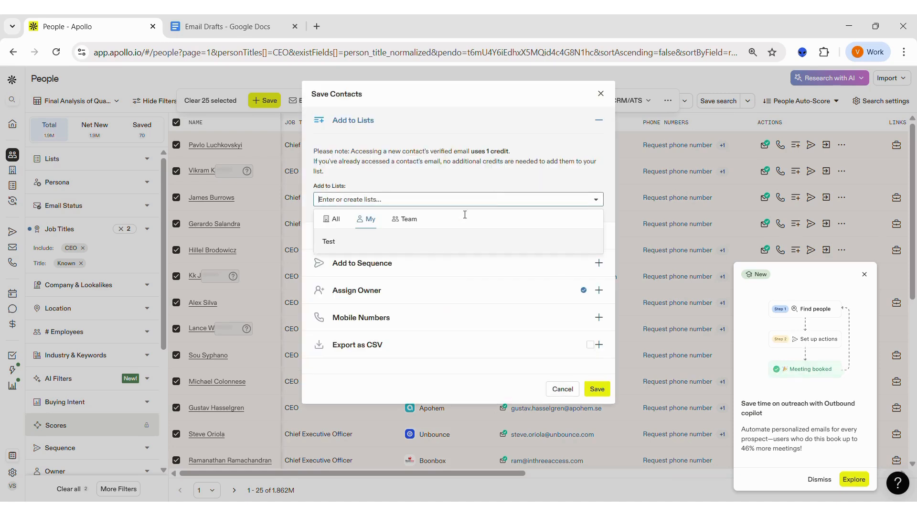
{"action": "left_click", "coordinate": [351, 245]}
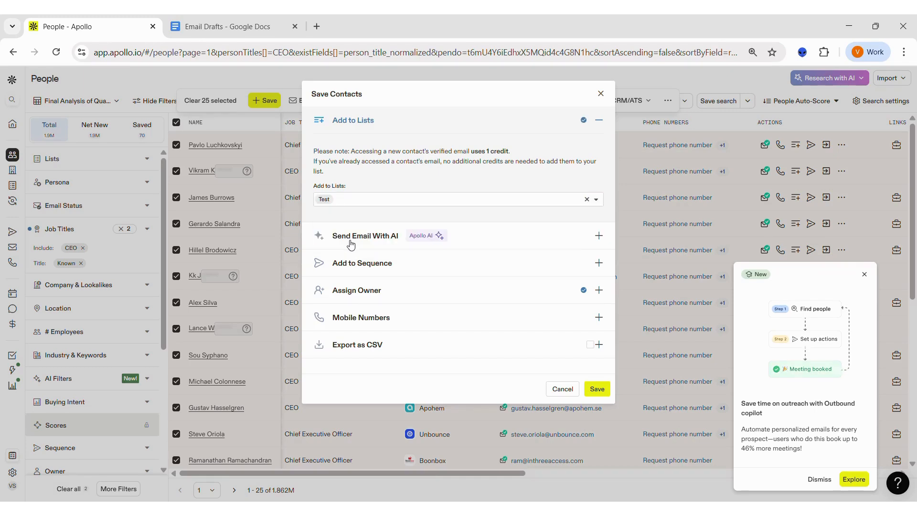
{"action": "left_click", "coordinate": [399, 201]}
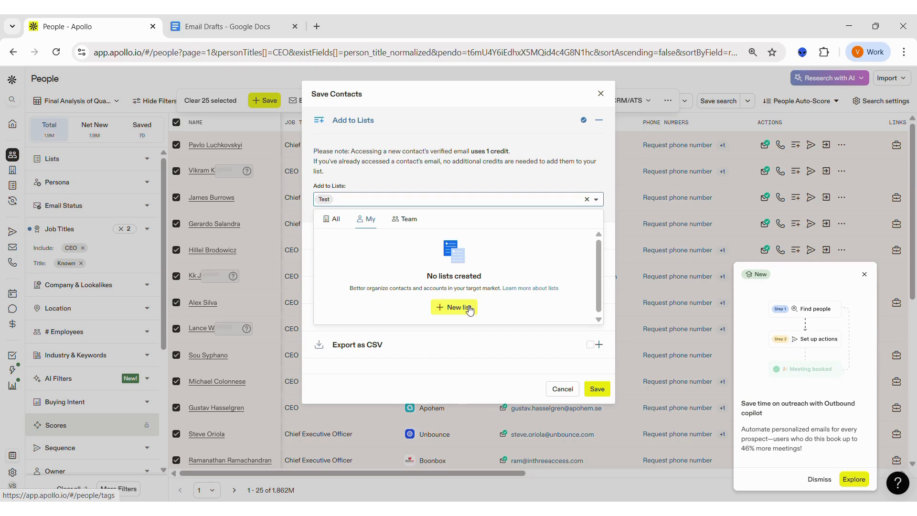
{"action": "left_click", "coordinate": [453, 176]}
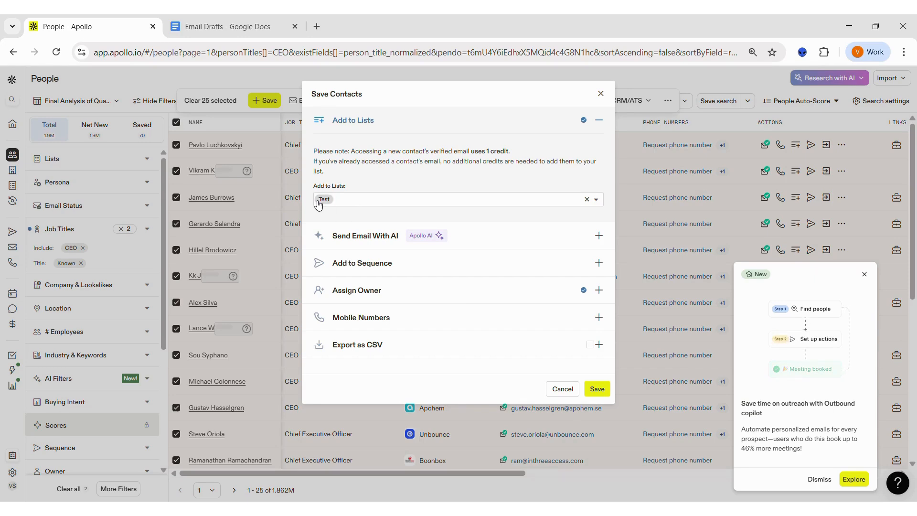
{"action": "left_click", "coordinate": [597, 390]}
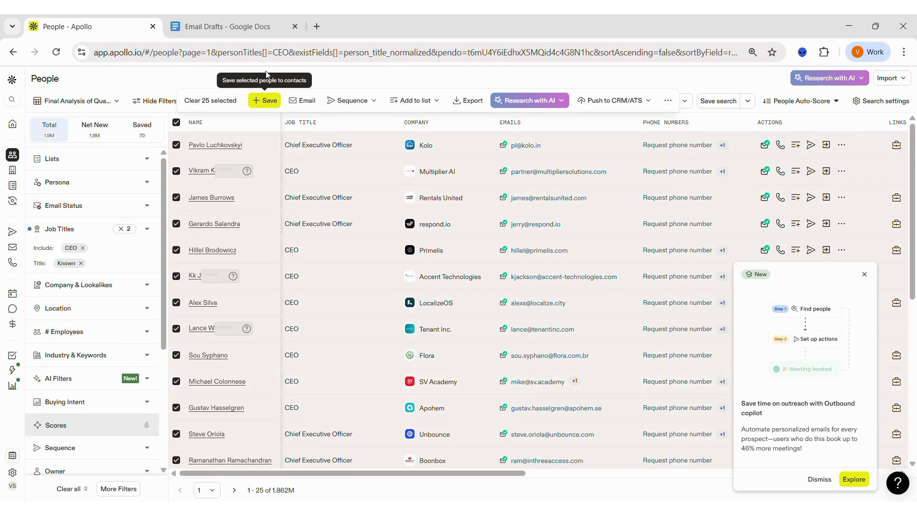
- Switch to the Email Drafts document in Google Docs to read the intro email, and return to Apollo
{"action": "left_click", "coordinate": [240, 24]}
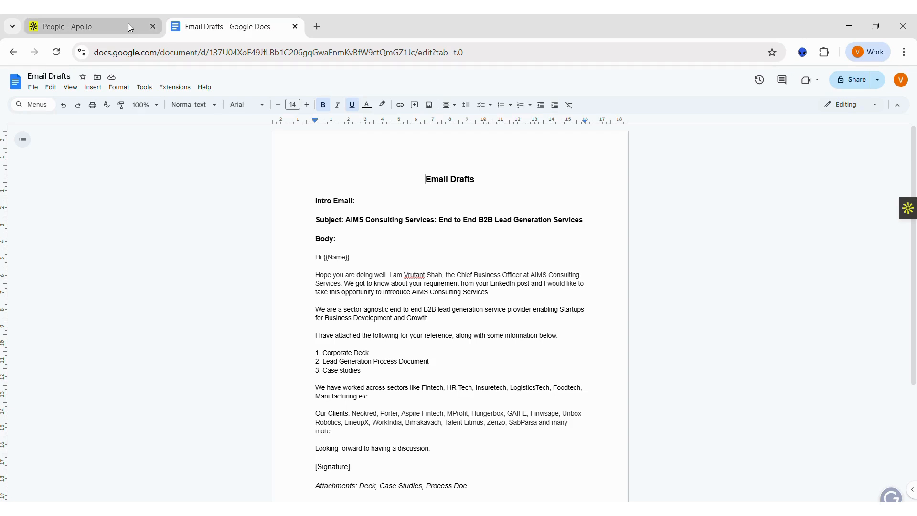
{"action": "mouse_move", "coordinate": [128, 25]}
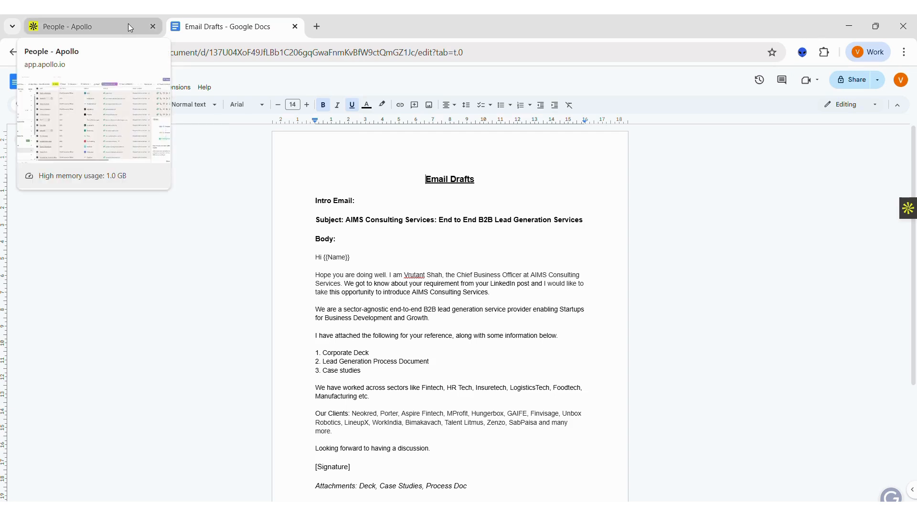
{"action": "left_click", "coordinate": [128, 24]}
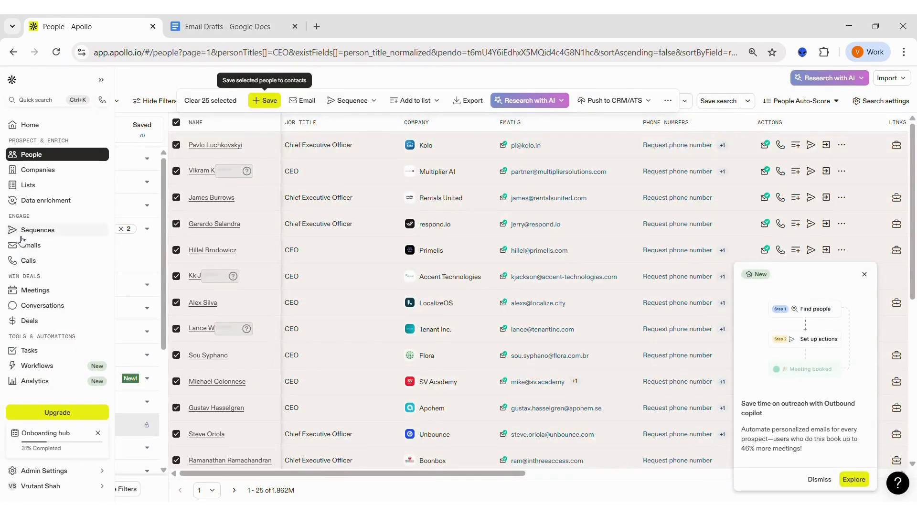
- Open the sequences page and generate a new outbound sequence with the AI-assisted option
{"action": "left_click", "coordinate": [42, 231]}
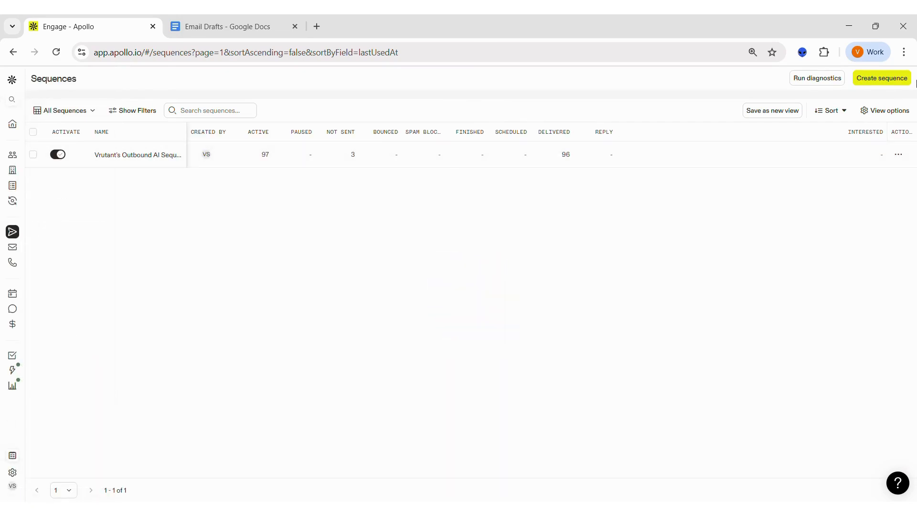
{"action": "left_click", "coordinate": [908, 80]}
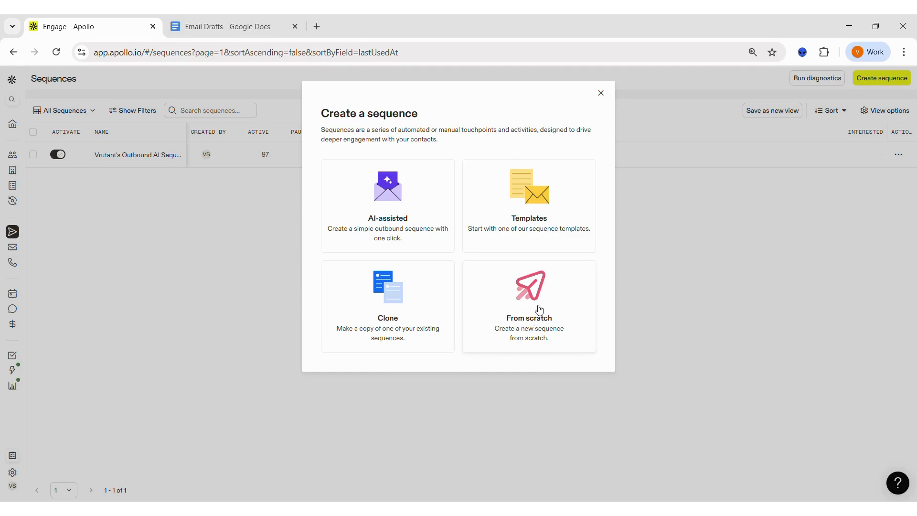
{"action": "left_click", "coordinate": [426, 208]}
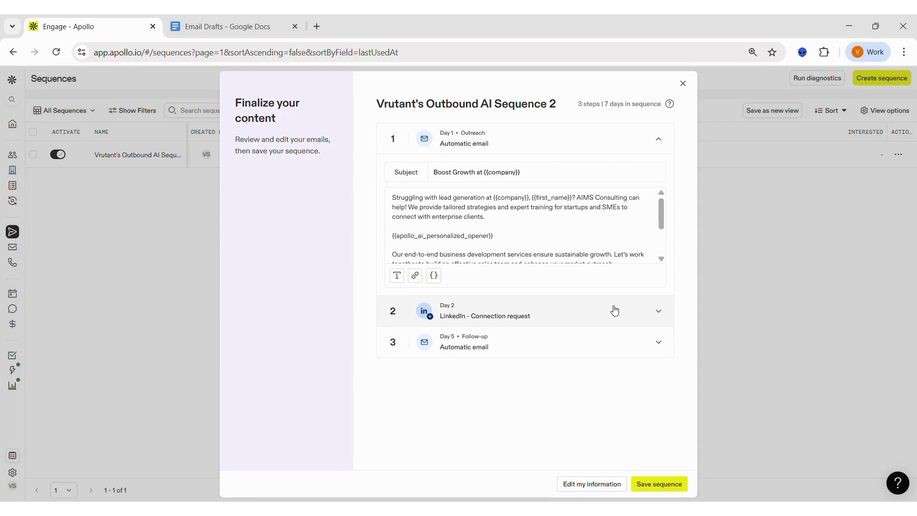
- Review the outreach email, LinkedIn connection request and follow-up email of the AI-generated sequence
{"action": "scroll", "coordinate": [551, 215], "scroll_direction": "down", "scroll_amount": 1}
{"action": "scroll", "coordinate": [551, 215], "scroll_direction": "down", "scroll_amount": 2}
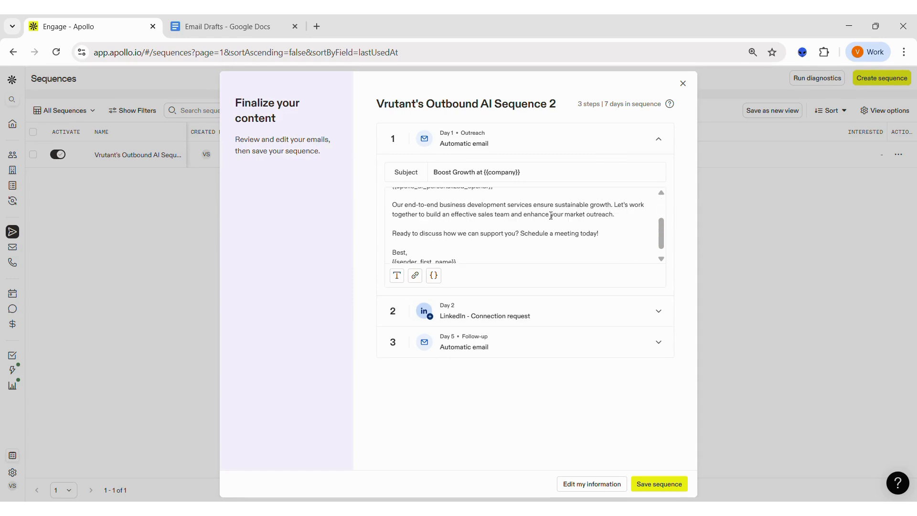
{"action": "scroll", "coordinate": [550, 215], "scroll_direction": "up", "scroll_amount": 1}
{"action": "scroll", "coordinate": [551, 215], "scroll_direction": "up", "scroll_amount": 1}
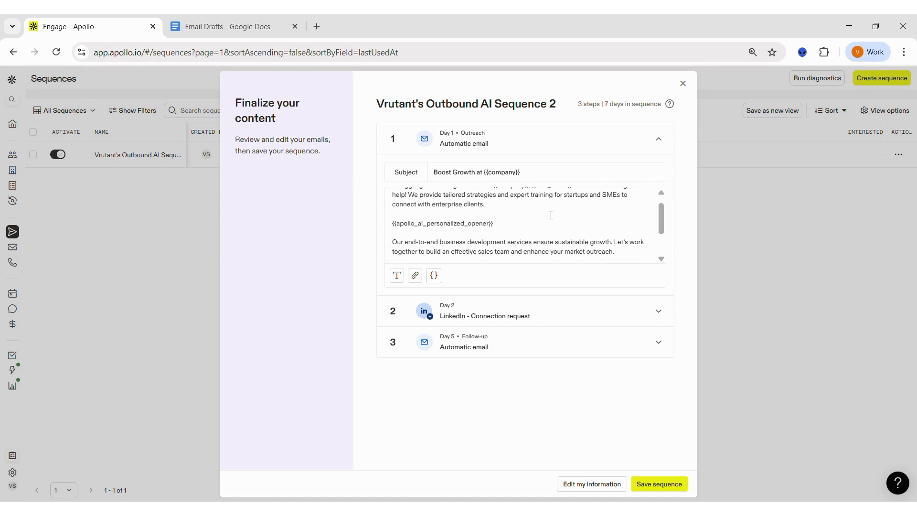
{"action": "left_click", "coordinate": [573, 314]}
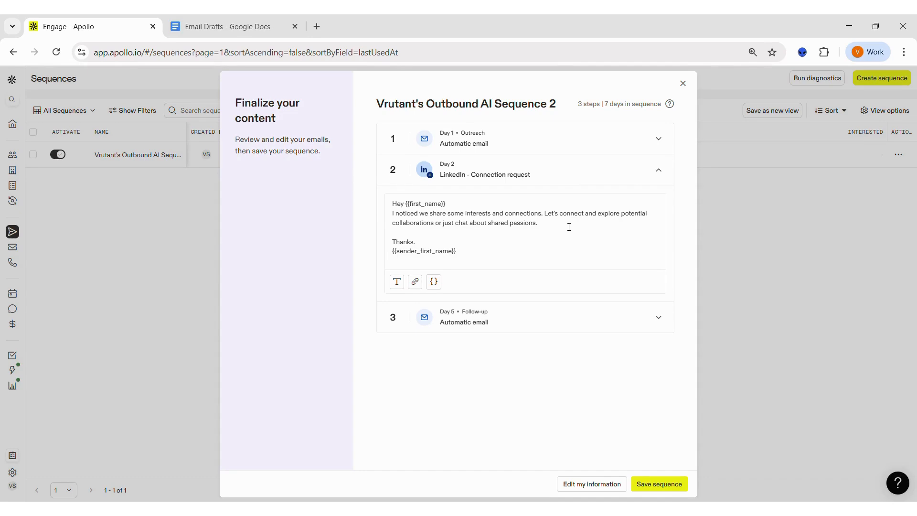
{"action": "left_click", "coordinate": [576, 318]}
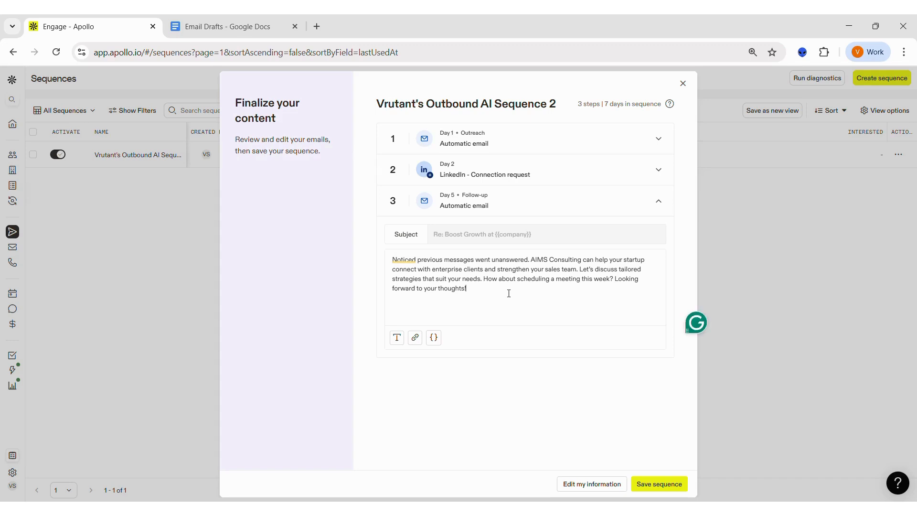
- Reopen the Day 1 outreach email and examine the AI personalized opener variable in its body
{"action": "left_click", "coordinate": [608, 146]}
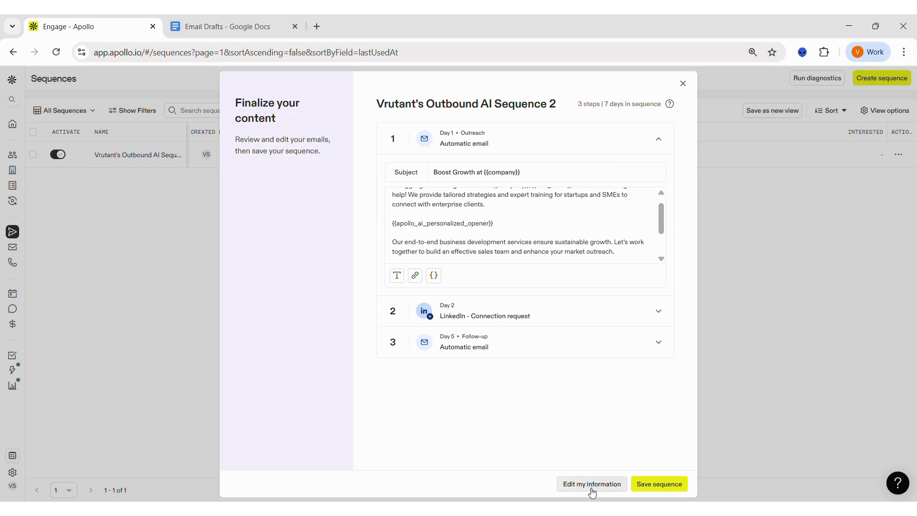
{"action": "scroll", "coordinate": [526, 222], "scroll_direction": "up", "scroll_amount": 1}
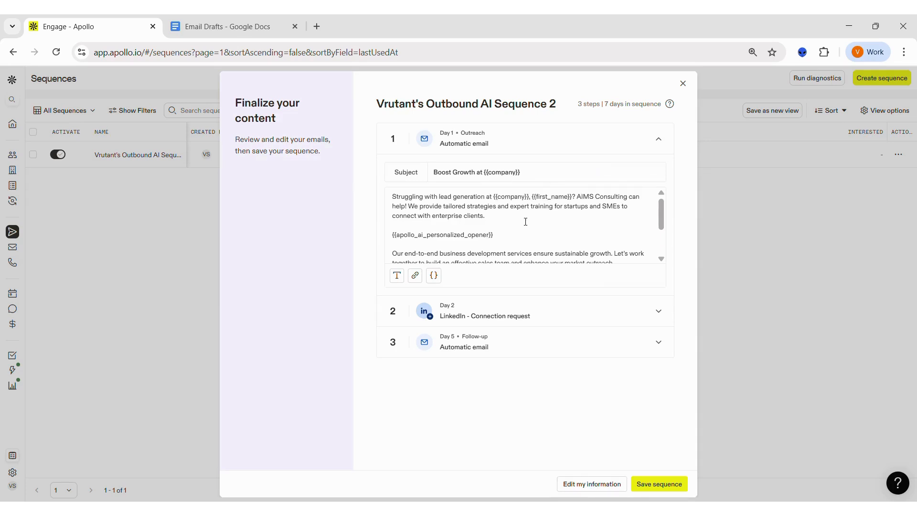
{"action": "scroll", "coordinate": [525, 221], "scroll_direction": "down", "scroll_amount": 1}
{"action": "left_click", "coordinate": [397, 231]}
{"action": "triple_click", "coordinate": [397, 231]}
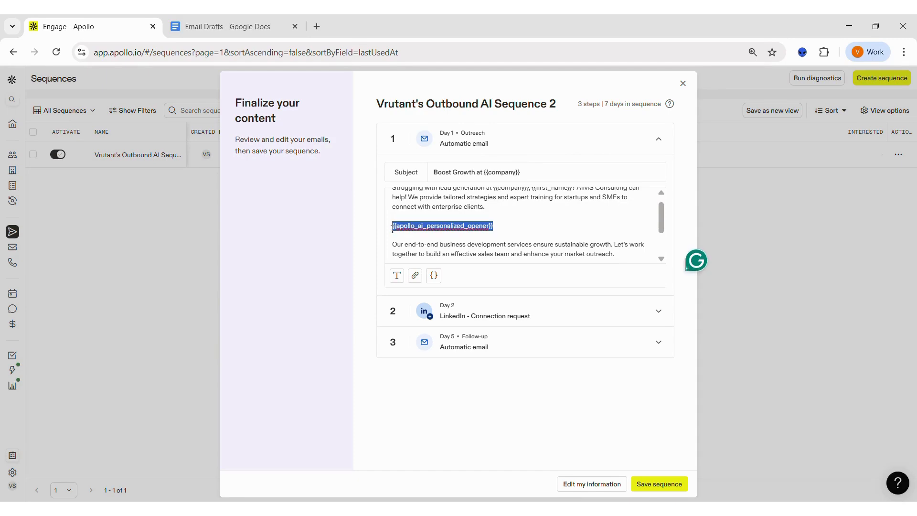
{"action": "left_click", "coordinate": [502, 246]}
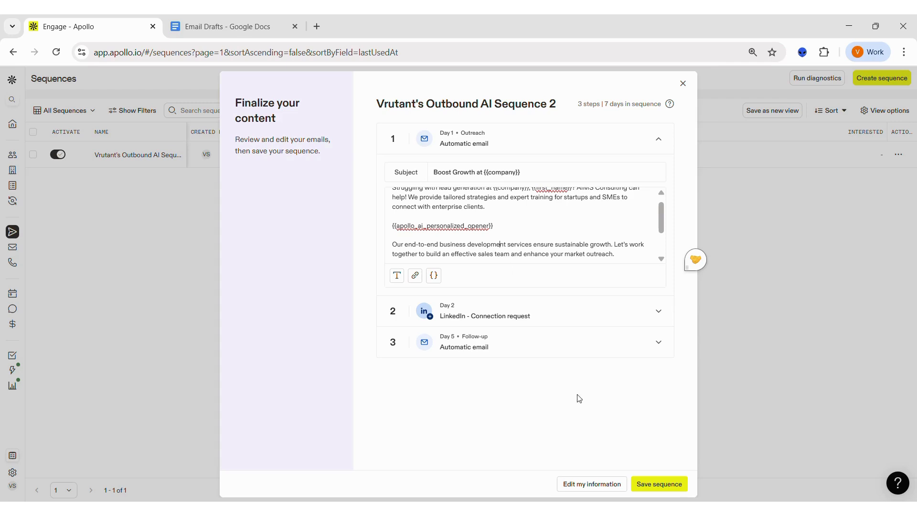
- Review the company information used for the AI sequence and close it without saving
{"action": "left_click", "coordinate": [600, 485]}
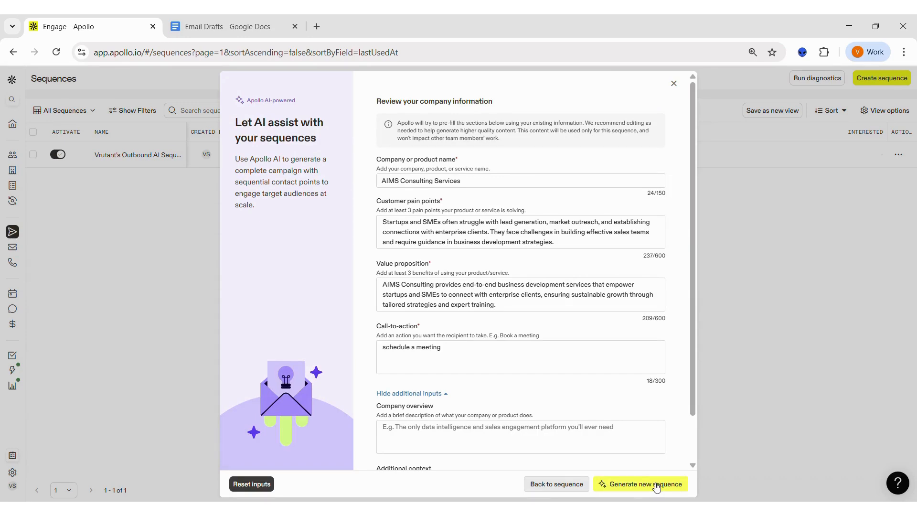
{"action": "left_click", "coordinate": [674, 83]}
- Browse the sequence templates by call-based, stage-based, signal-based and industry-based category, and return to all templates
{"action": "left_click", "coordinate": [874, 79]}
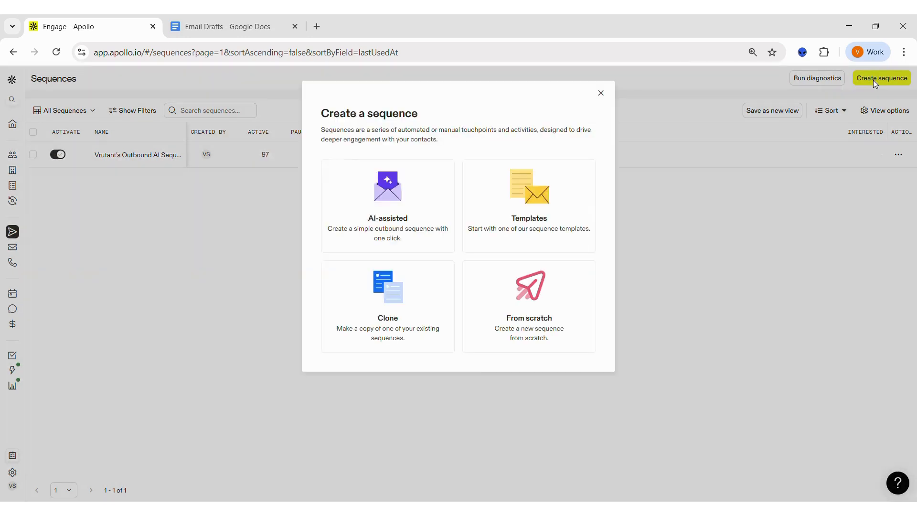
{"action": "left_click", "coordinate": [549, 214]}
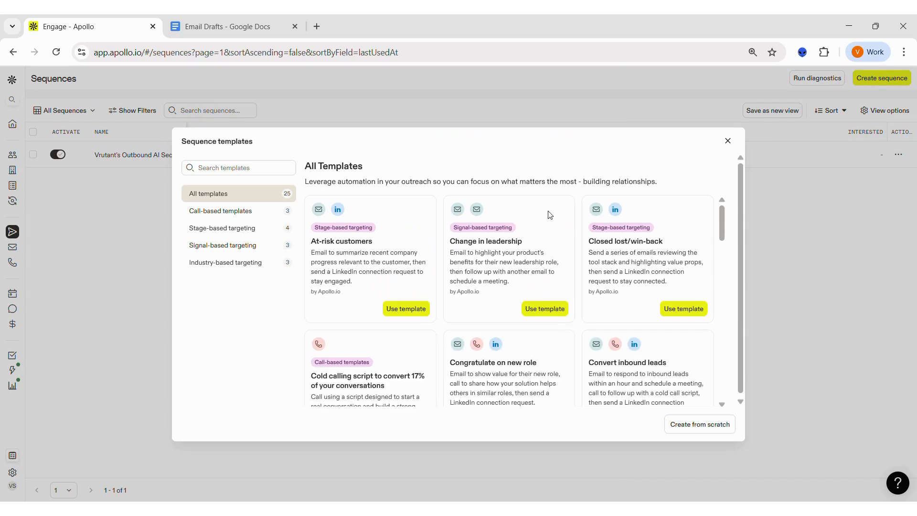
{"action": "left_click", "coordinate": [241, 212]}
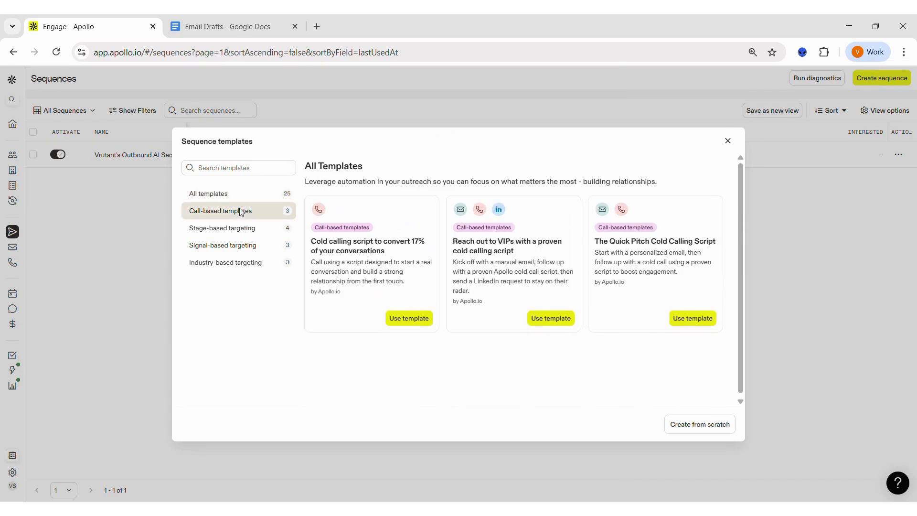
{"action": "left_click", "coordinate": [241, 231]}
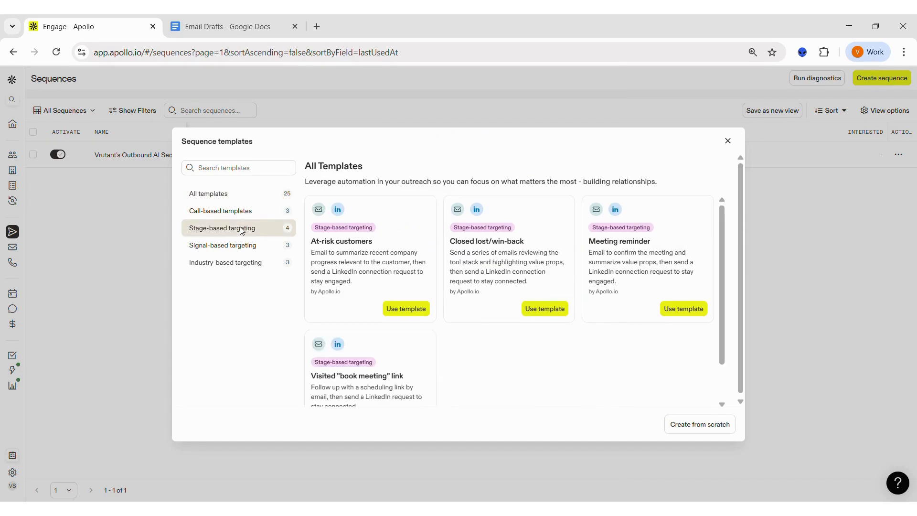
{"action": "left_click", "coordinate": [241, 245]}
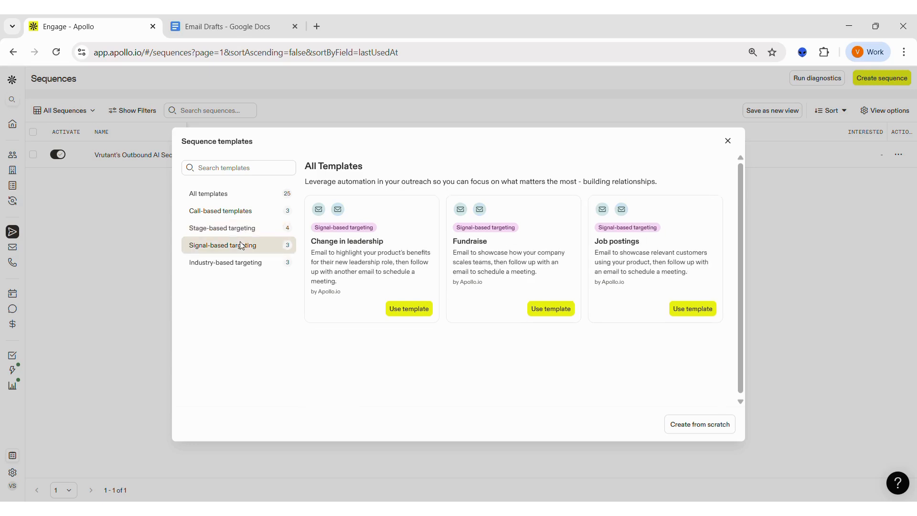
{"action": "left_click", "coordinate": [245, 264]}
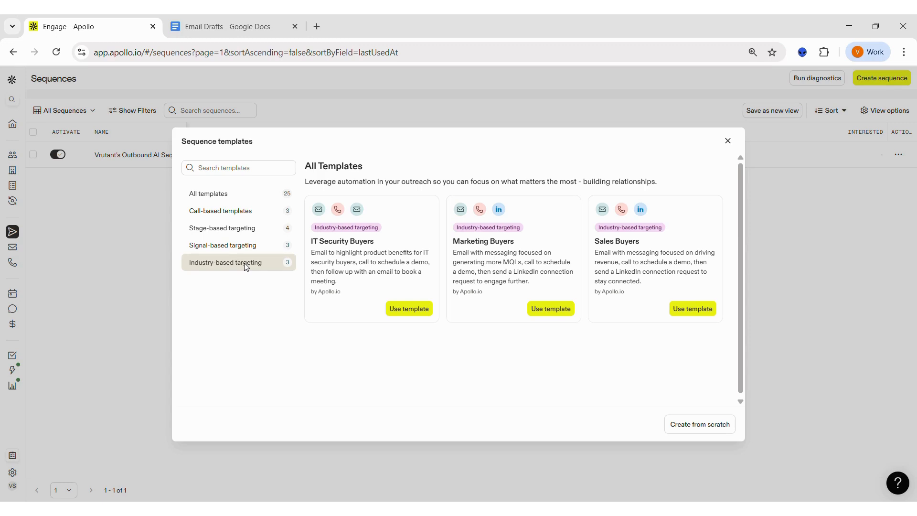
{"action": "left_click", "coordinate": [270, 197]}
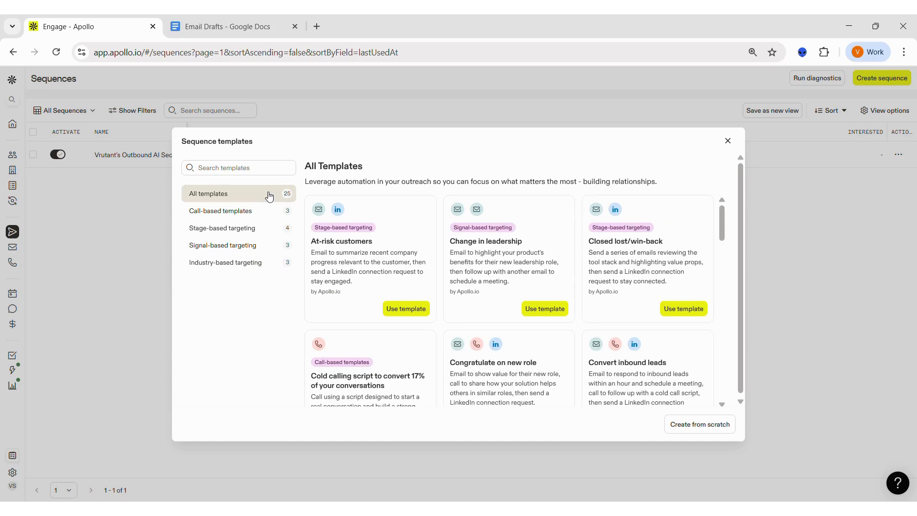
- Close the sequence templates and create a sequence from scratch named Test with the Normal Business Hours schedule
{"action": "left_click", "coordinate": [727, 141]}
{"action": "left_click", "coordinate": [866, 79]}
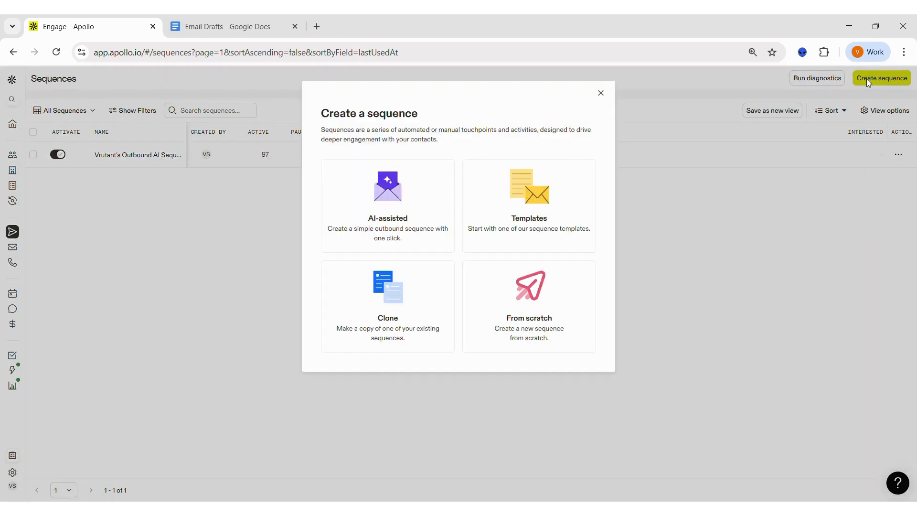
{"action": "left_click", "coordinate": [516, 338]}
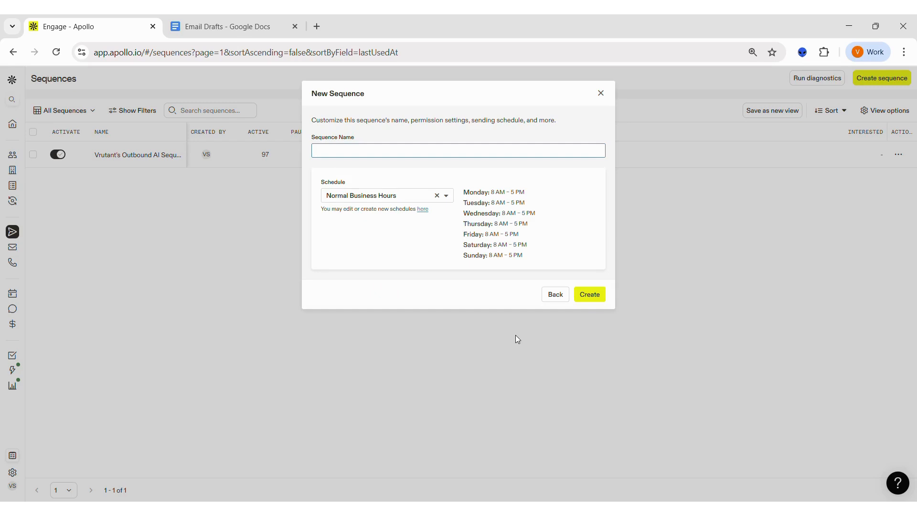
{"action": "type", "text": "Test"}
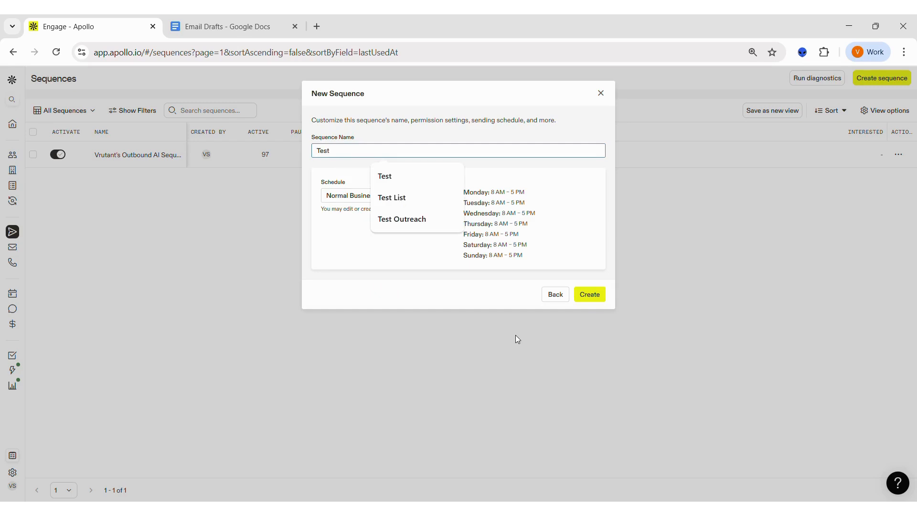
{"action": "left_click", "coordinate": [543, 185]}
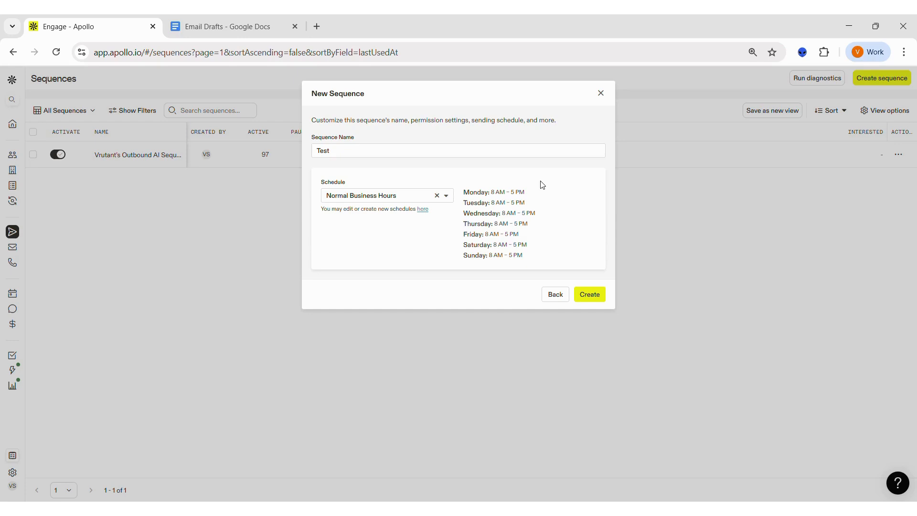
{"action": "left_click", "coordinate": [450, 199]}
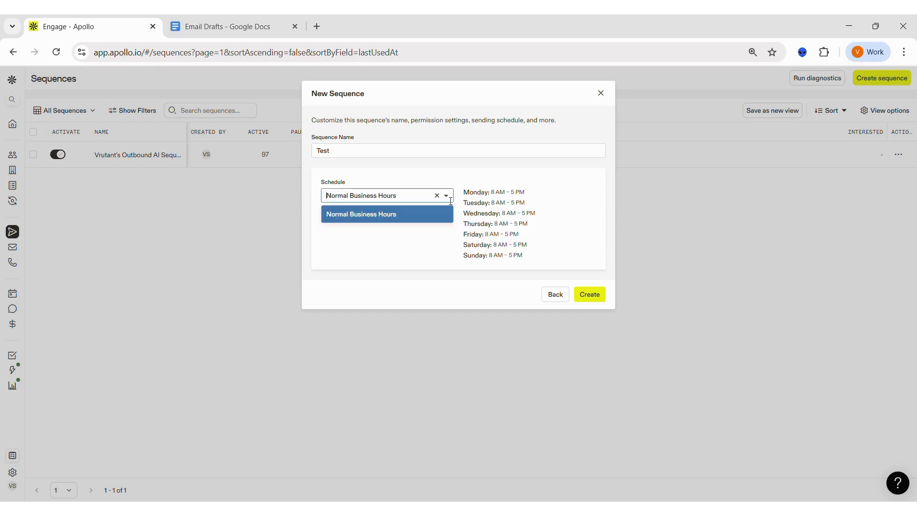
{"action": "left_click", "coordinate": [450, 201]}
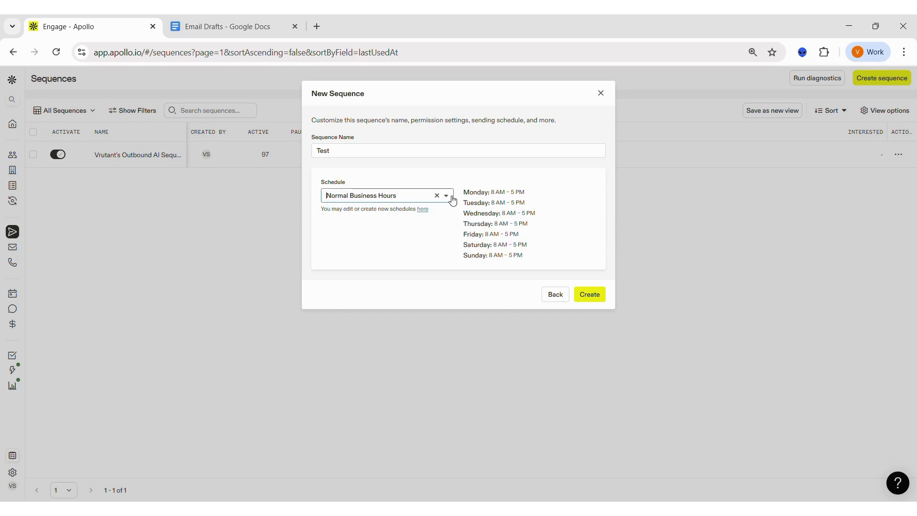
{"action": "left_click", "coordinate": [590, 294]}
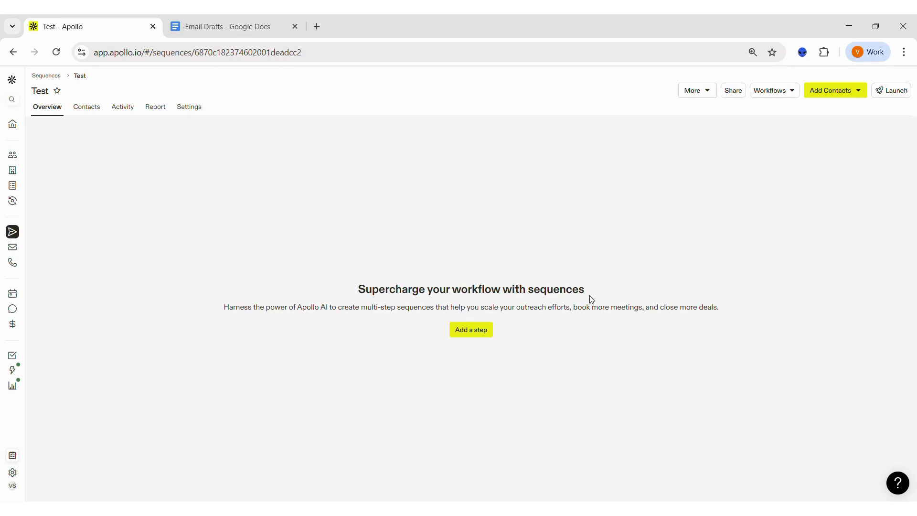
- Add an automatic email as the first sequence step, starting 30 minutes after the contact is added, with no daily email limit
{"action": "left_click", "coordinate": [476, 330]}
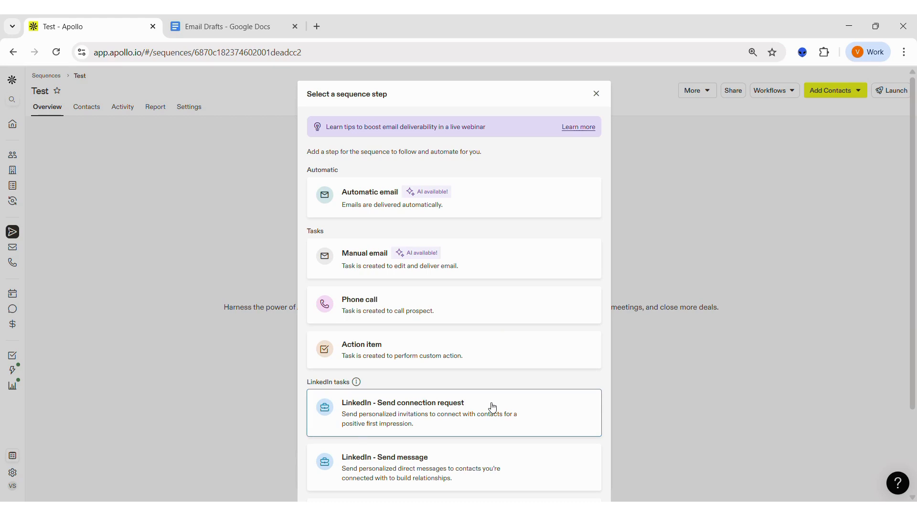
{"action": "left_click", "coordinate": [491, 200]}
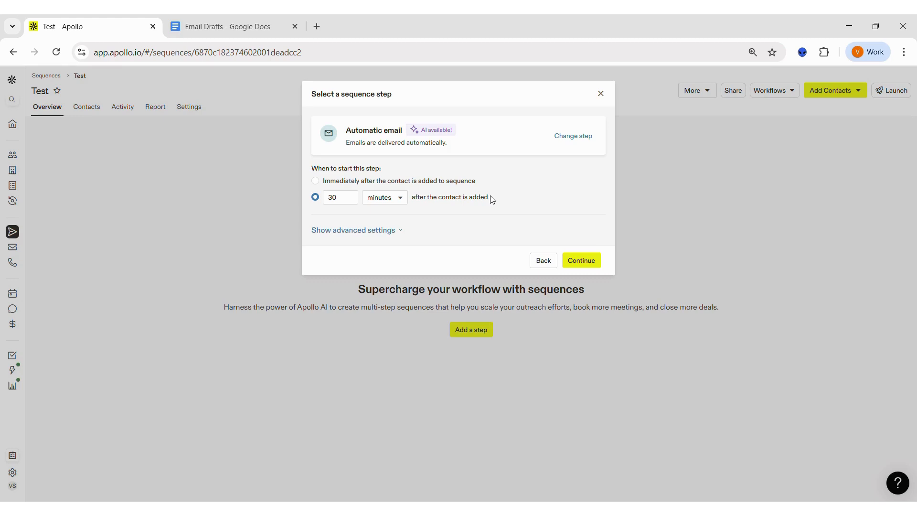
{"action": "left_click", "coordinate": [377, 231]}
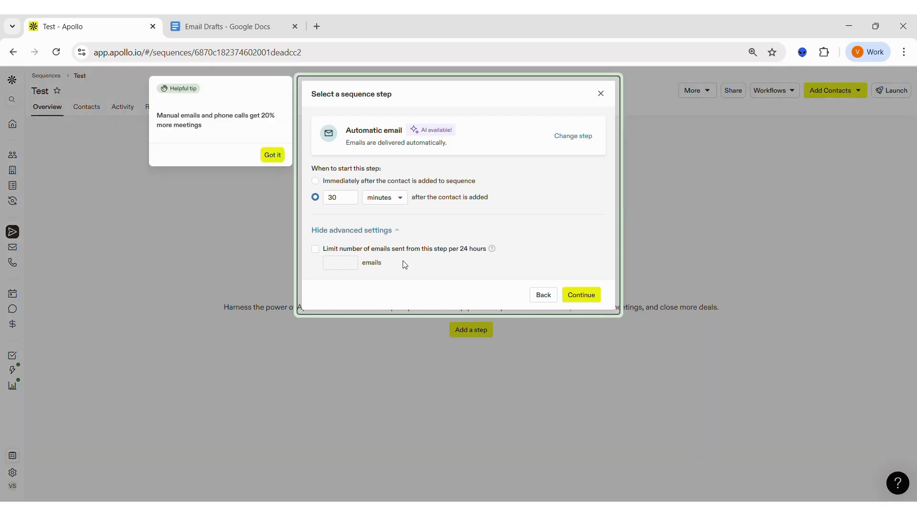
{"action": "left_click", "coordinate": [275, 155]}
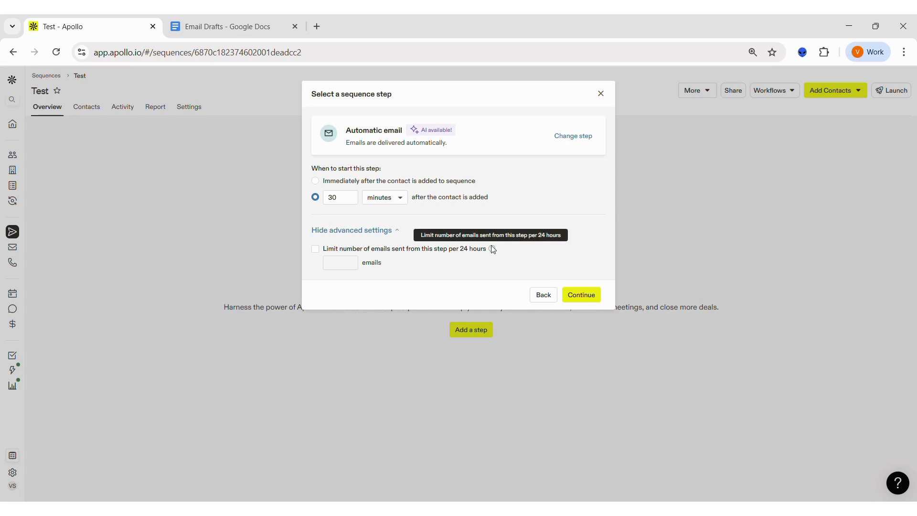
{"action": "left_click", "coordinate": [583, 295]}
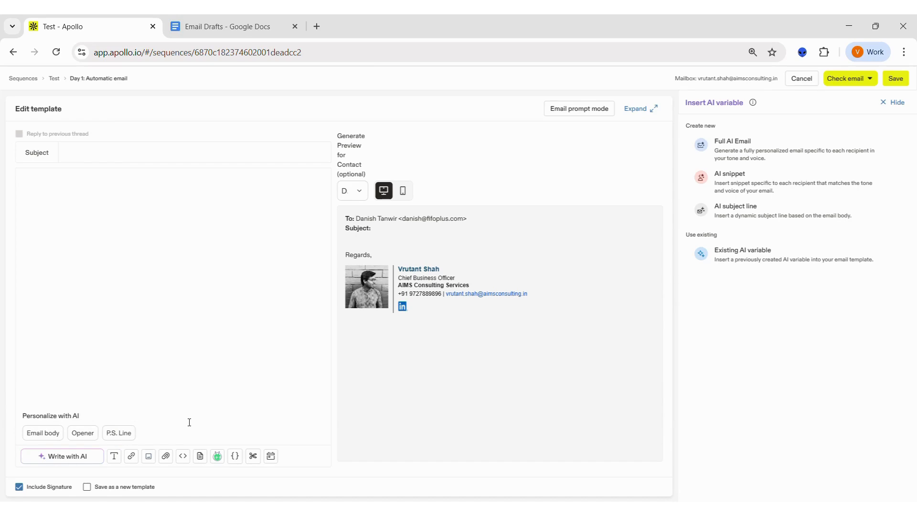
- Try a Full AI Email variable in the Day 1 email body, preview its output, and delete the variable
{"action": "left_click", "coordinate": [736, 149]}
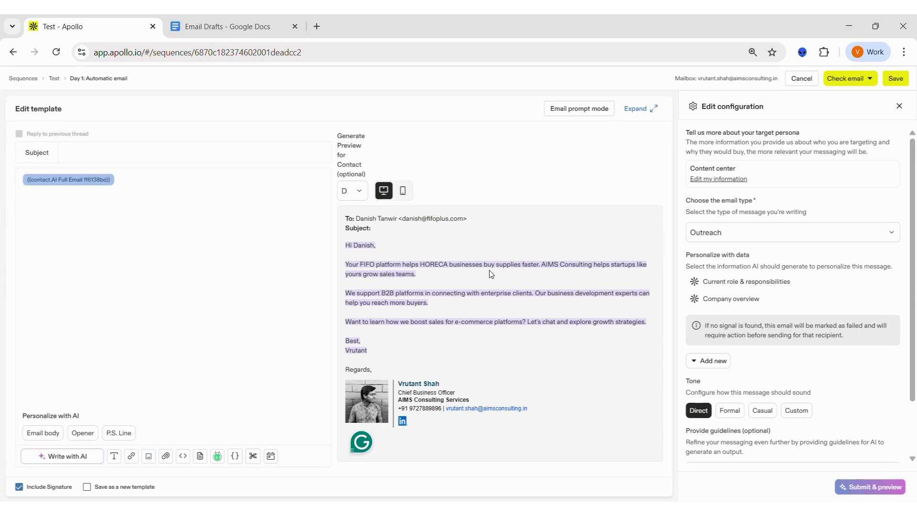
{"action": "left_click", "coordinate": [208, 185]}
{"action": "key", "text": "BackSpace"}
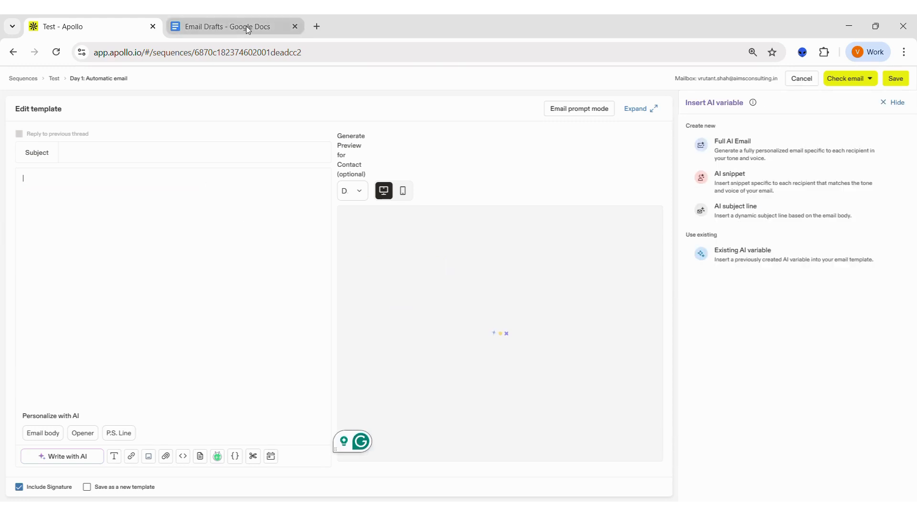
- Copy the intro email body, from the greeting to the closing line, from the Email Drafts Google Doc into Apollo's Day 1 email body
{"action": "left_click", "coordinate": [245, 26]}
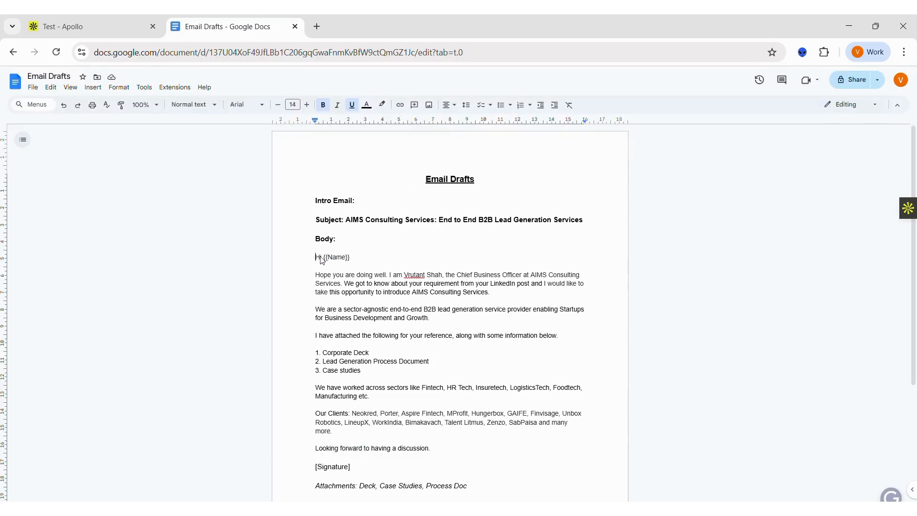
{"action": "left_click_drag", "start_coordinate": [316, 257], "coordinate": [433, 450]}
{"action": "key", "text": "ctrl+c"}
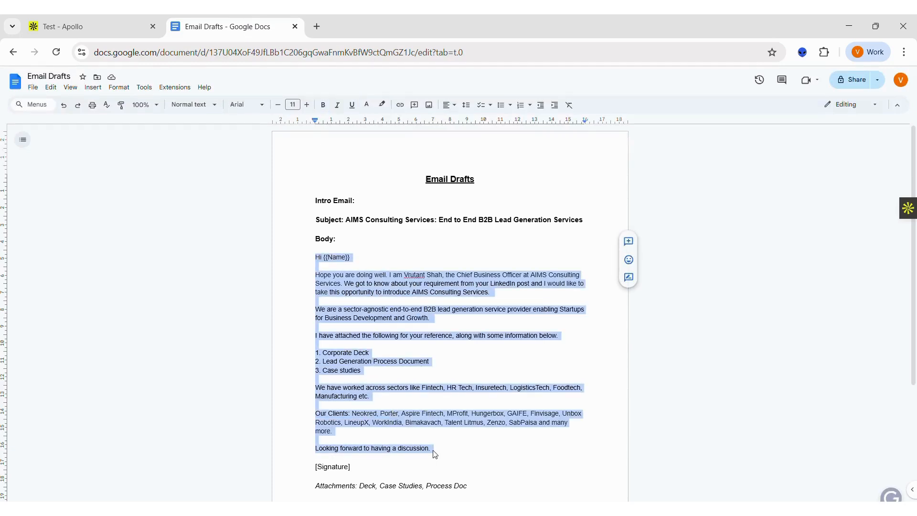
{"action": "left_click", "coordinate": [102, 36]}
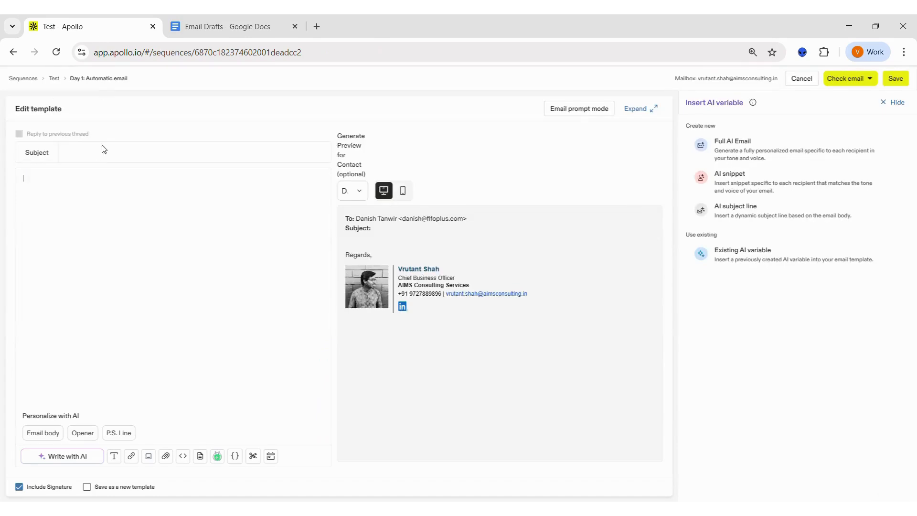
{"action": "left_click", "coordinate": [90, 209]}
{"action": "key", "text": "ctrl+v"}
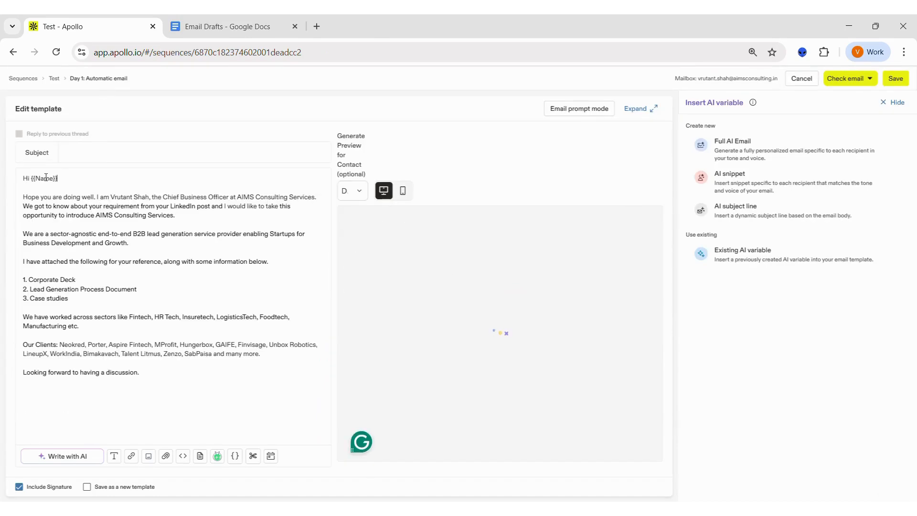
- Replace the {{Name}} placeholder in the email greeting with the First name variable
{"action": "key", "text": "BackSpace"}
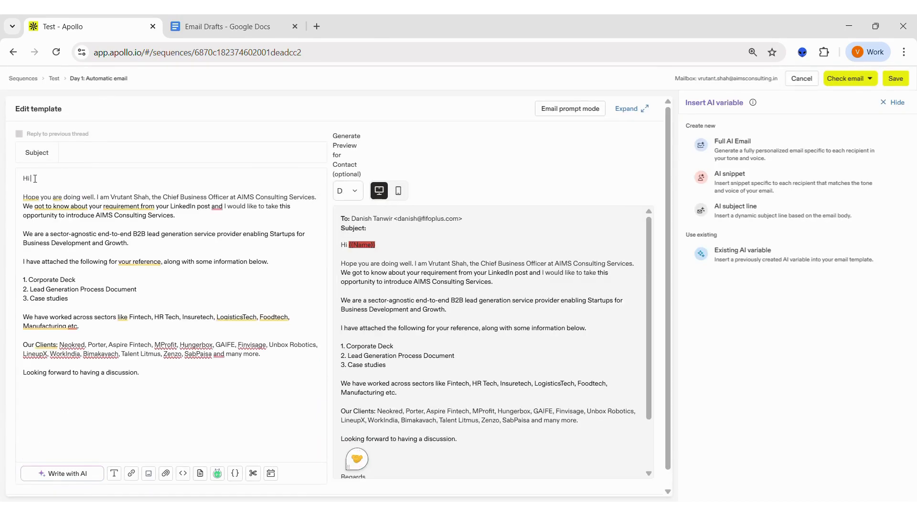
{"action": "left_click", "coordinate": [235, 473]}
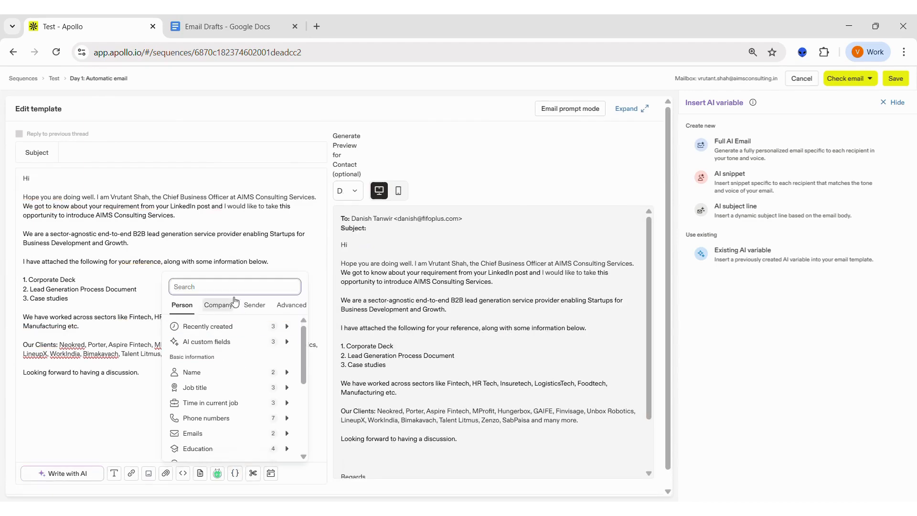
{"action": "type", "text": "nam"}
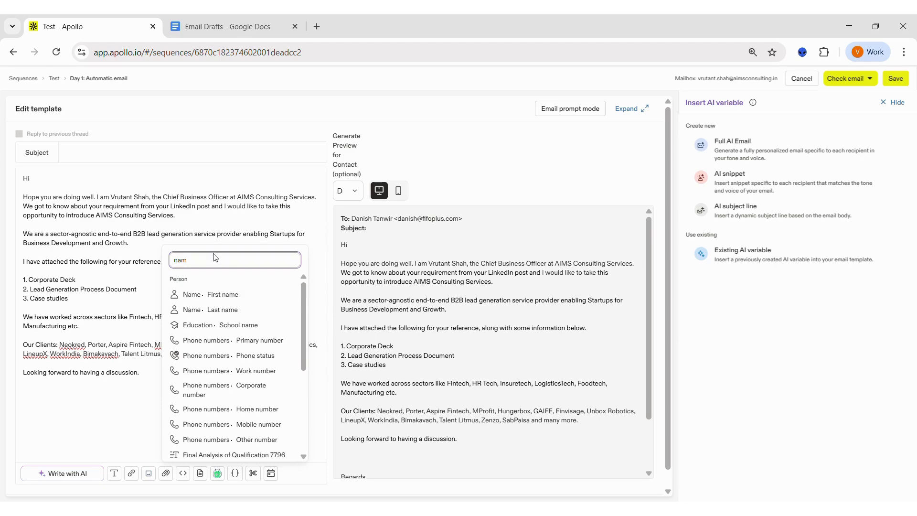
{"action": "left_click", "coordinate": [246, 297]}
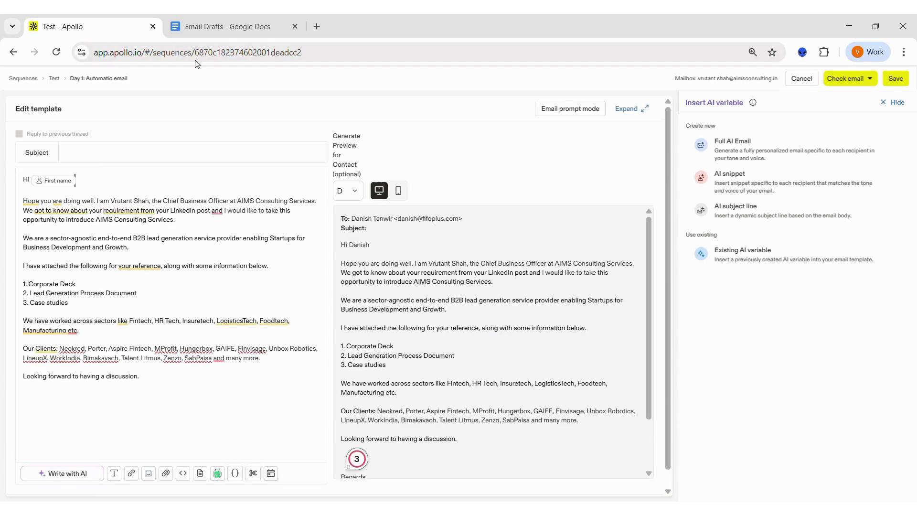
- Copy the subject "AIMS Consulting Services: End to End B2B Lead Generation Services" from the Google Docs draft into the Apollo email's subject
{"action": "left_click", "coordinate": [202, 27]}
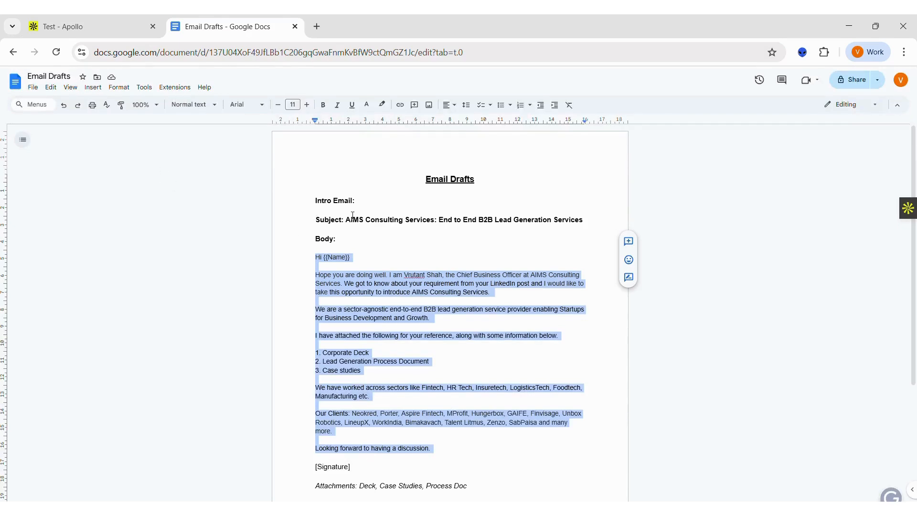
{"action": "left_click_drag", "start_coordinate": [346, 220], "coordinate": [588, 220]}
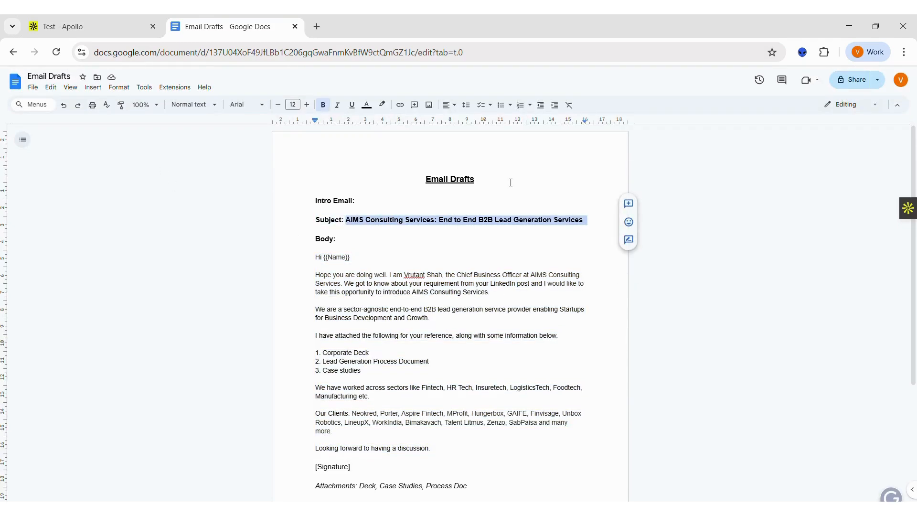
{"action": "key", "text": "ctrl+c"}
{"action": "left_click", "coordinate": [117, 29]}
{"action": "left_click", "coordinate": [112, 152]}
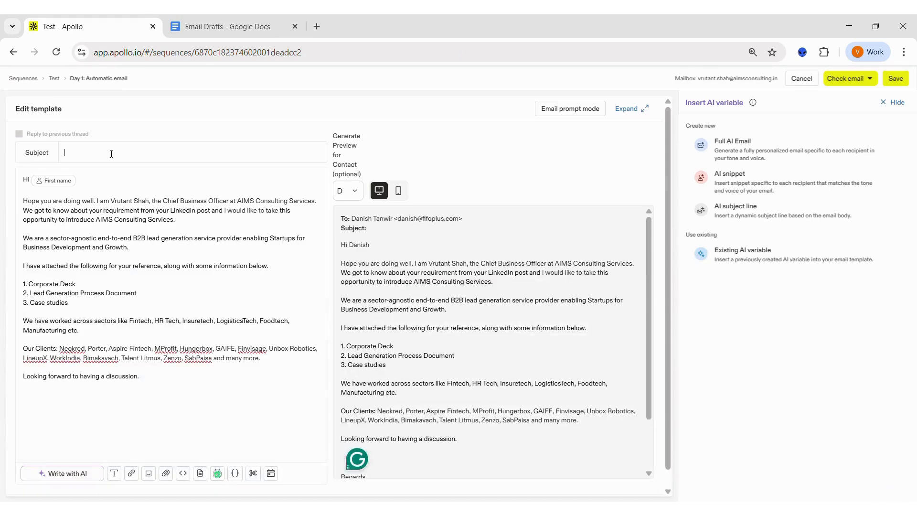
{"action": "key", "text": "ctrl+v"}
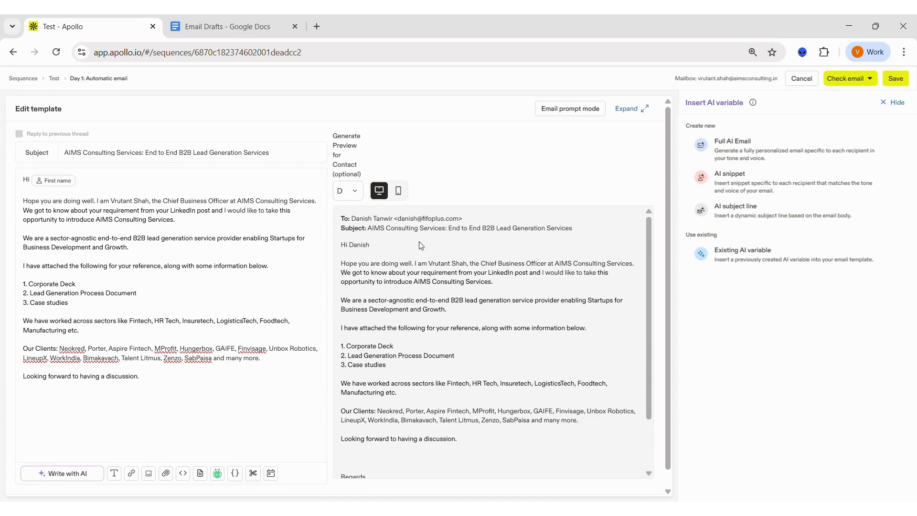
- Review the email preview in the desktop layout and the mobile layout, from the greeting down to the signature
{"action": "scroll", "coordinate": [445, 357], "scroll_direction": "down", "scroll_amount": 1}
{"action": "scroll", "coordinate": [445, 357], "scroll_direction": "up", "scroll_amount": 1}
{"action": "left_click", "coordinate": [398, 191]}
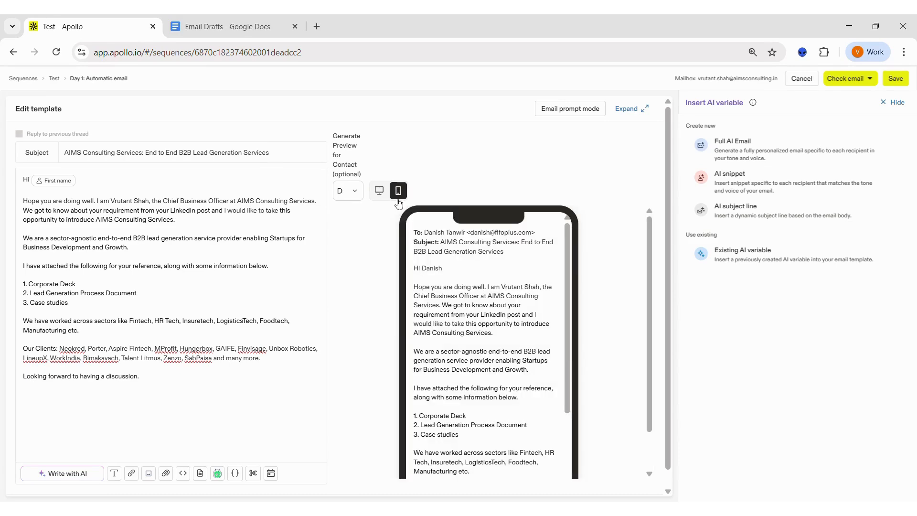
{"action": "scroll", "coordinate": [486, 377], "scroll_direction": "down", "scroll_amount": 2}
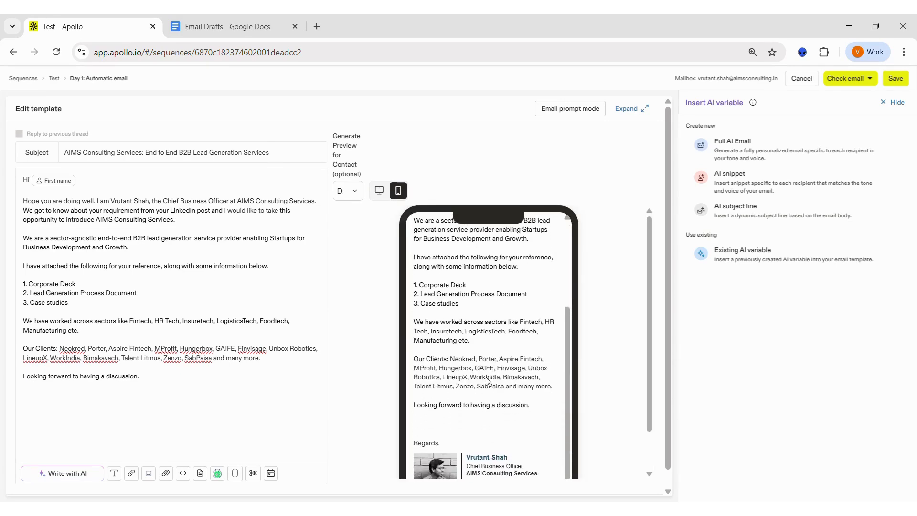
{"action": "scroll", "coordinate": [485, 377], "scroll_direction": "up", "scroll_amount": 2}
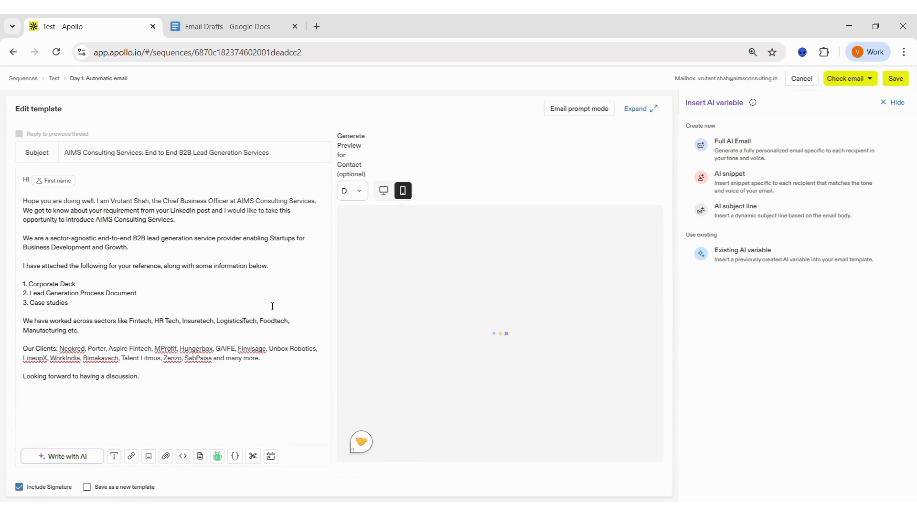
{"action": "scroll", "coordinate": [506, 343], "scroll_direction": "down", "scroll_amount": 3}
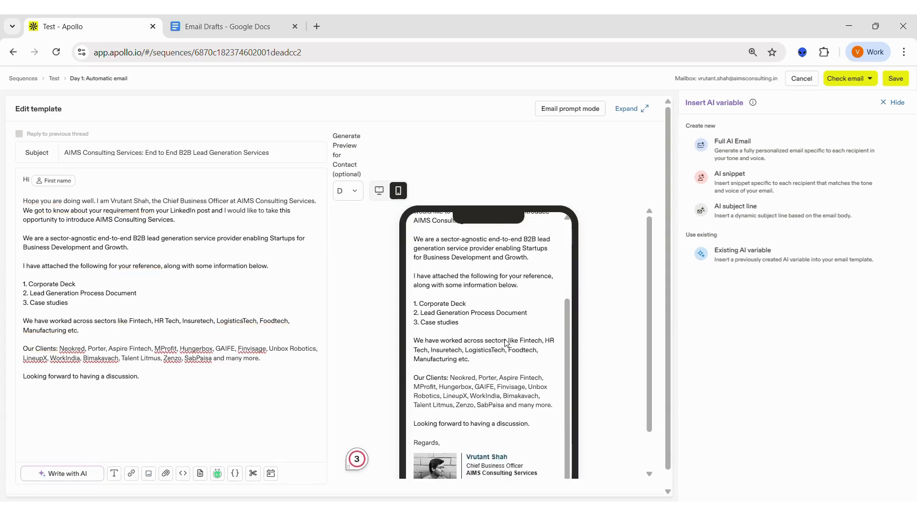
{"action": "scroll", "coordinate": [507, 343], "scroll_direction": "up", "scroll_amount": 3}
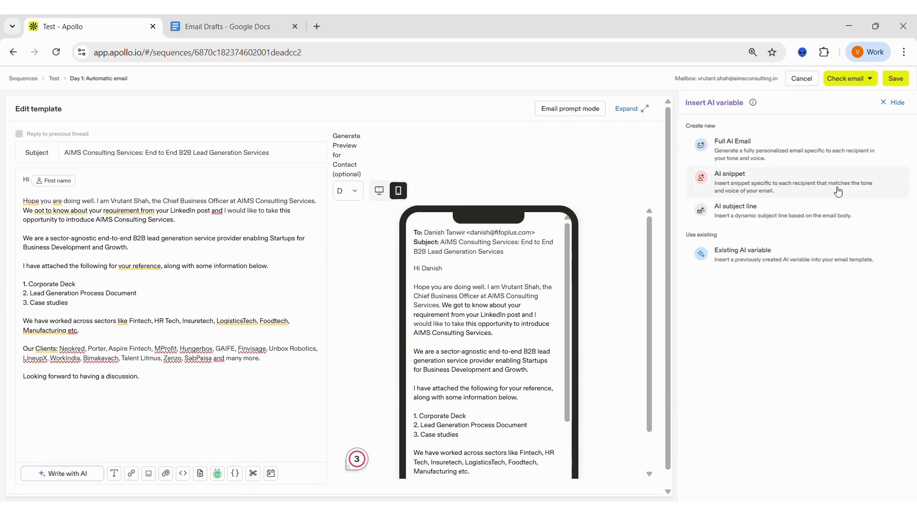
{"action": "left_click", "coordinate": [302, 231]}
- Send a test of the Day 1 email to your own mailbox and dismiss the notification
{"action": "left_click", "coordinate": [870, 79]}
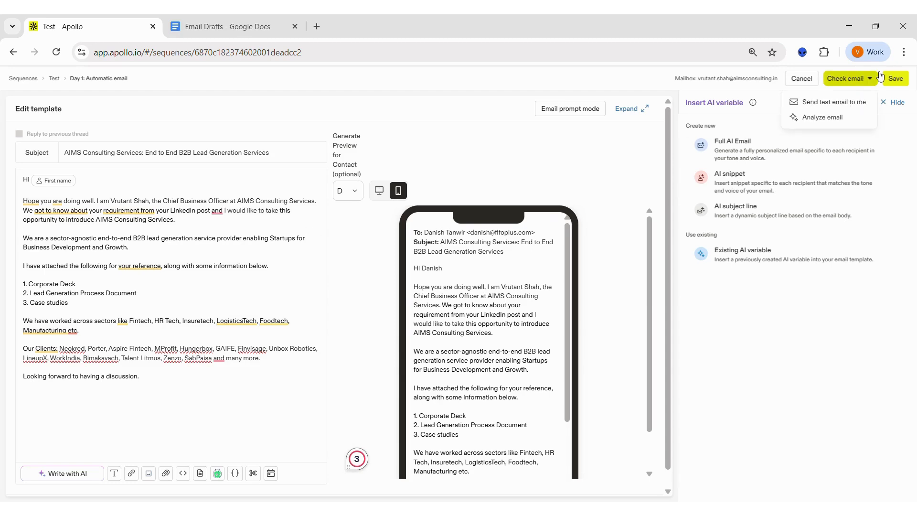
{"action": "left_click", "coordinate": [847, 105]}
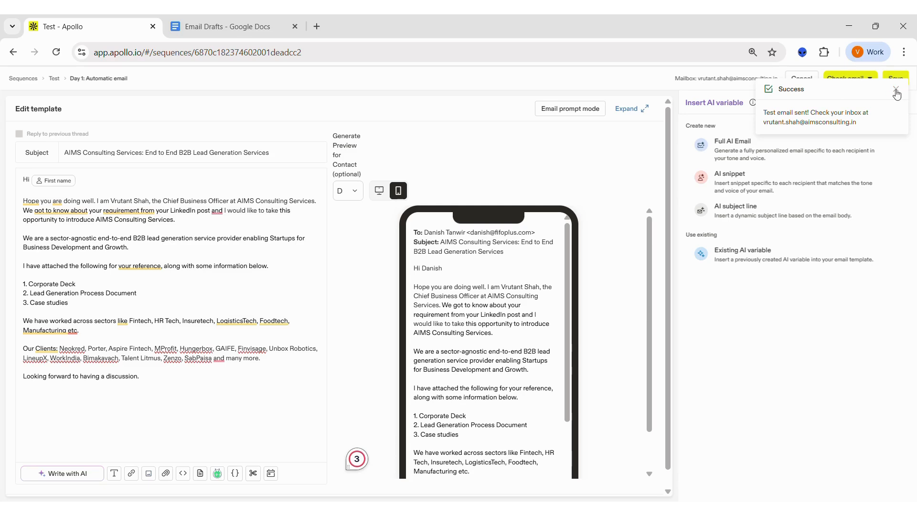
{"action": "left_click", "coordinate": [896, 90]}
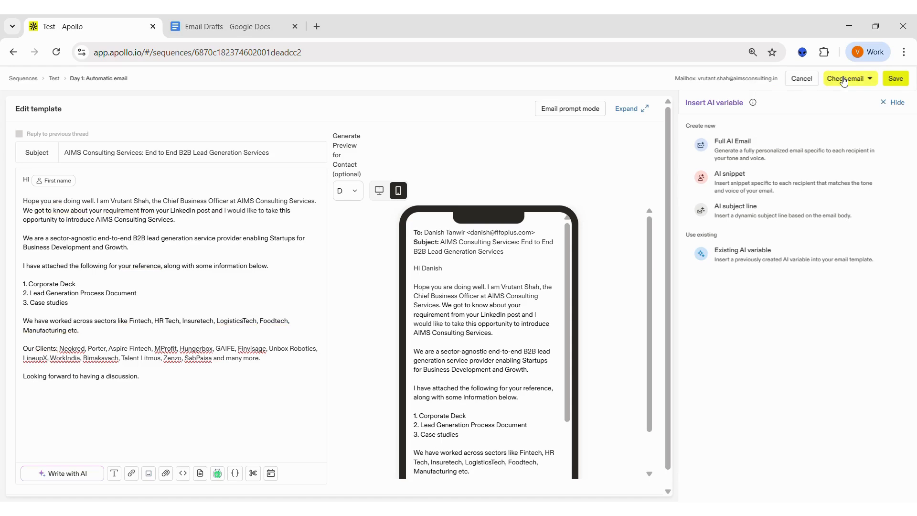
- Analyze the Day 1 email, review its subject line and clarity suggestions, and close the analysis
{"action": "left_click", "coordinate": [844, 82]}
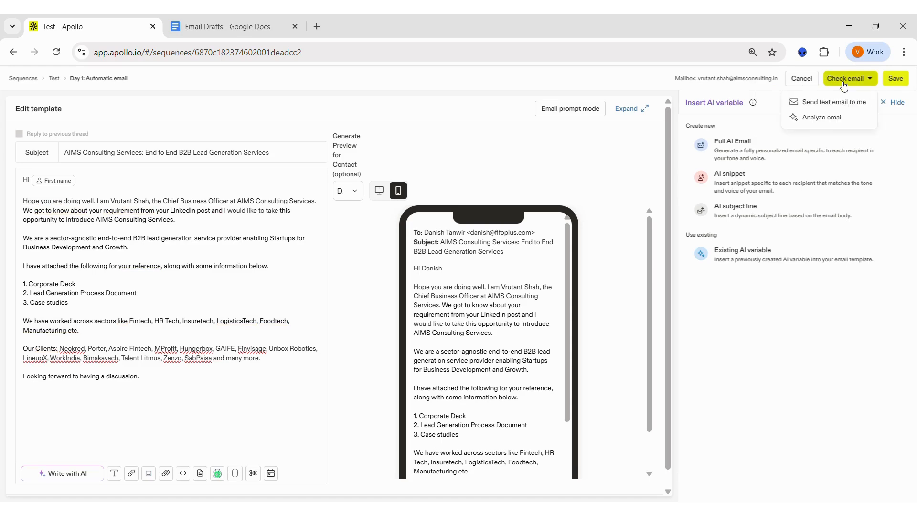
{"action": "left_click", "coordinate": [847, 119]}
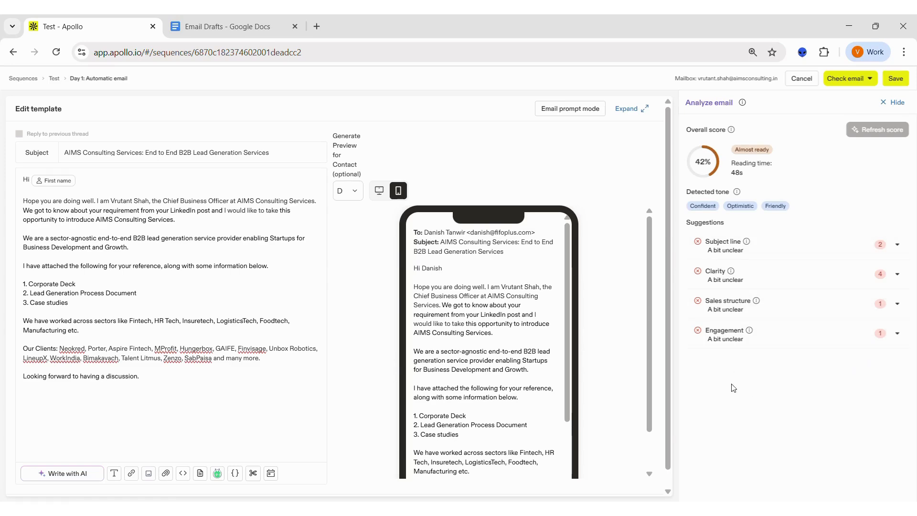
{"action": "left_click", "coordinate": [770, 257]}
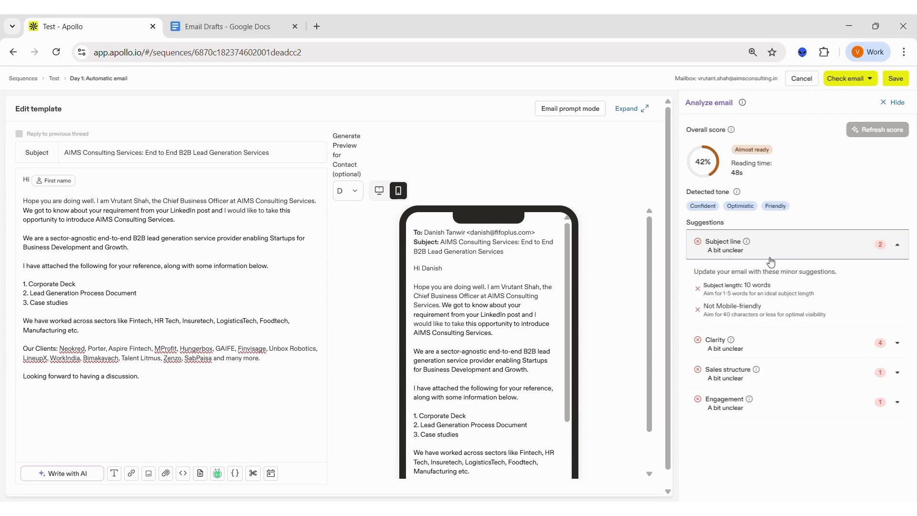
{"action": "left_click", "coordinate": [754, 354]}
{"action": "scroll", "coordinate": [755, 430], "scroll_direction": "down", "scroll_amount": 1}
{"action": "scroll", "coordinate": [754, 434], "scroll_direction": "down", "scroll_amount": 2}
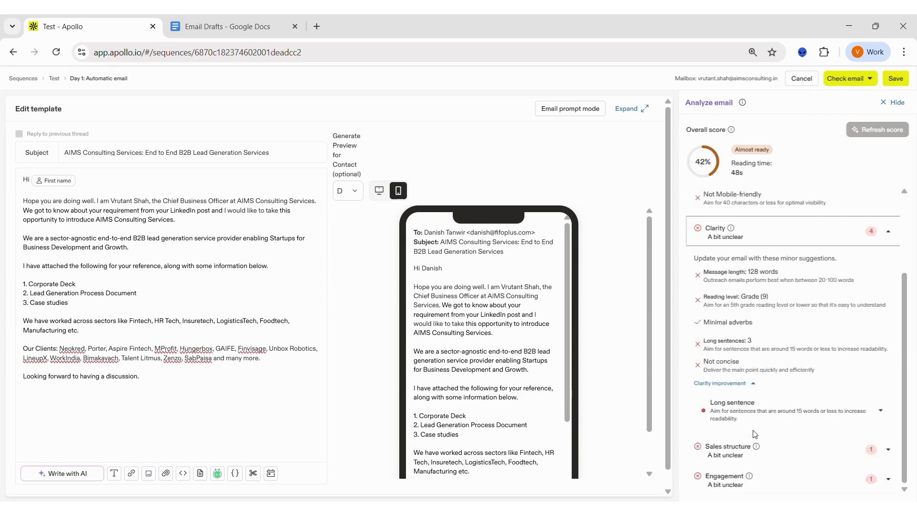
{"action": "scroll", "coordinate": [755, 433], "scroll_direction": "up", "scroll_amount": 3}
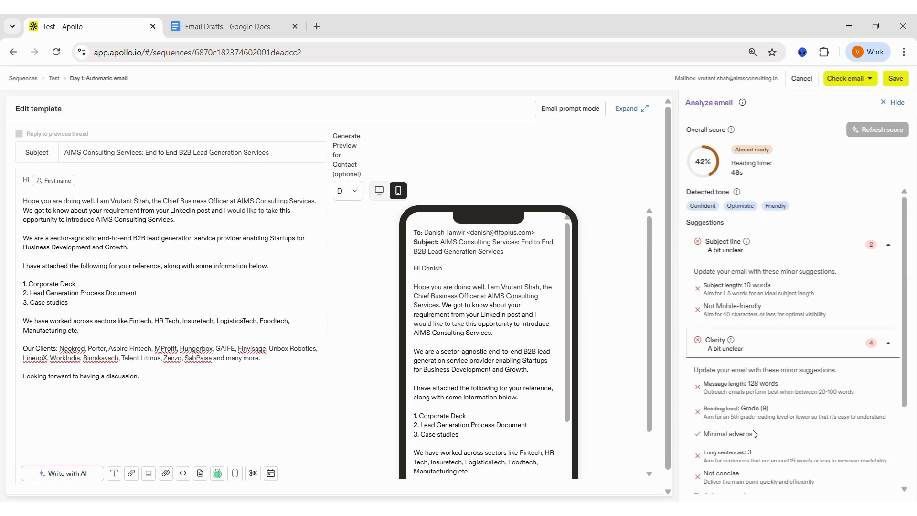
{"action": "left_click", "coordinate": [883, 106]}
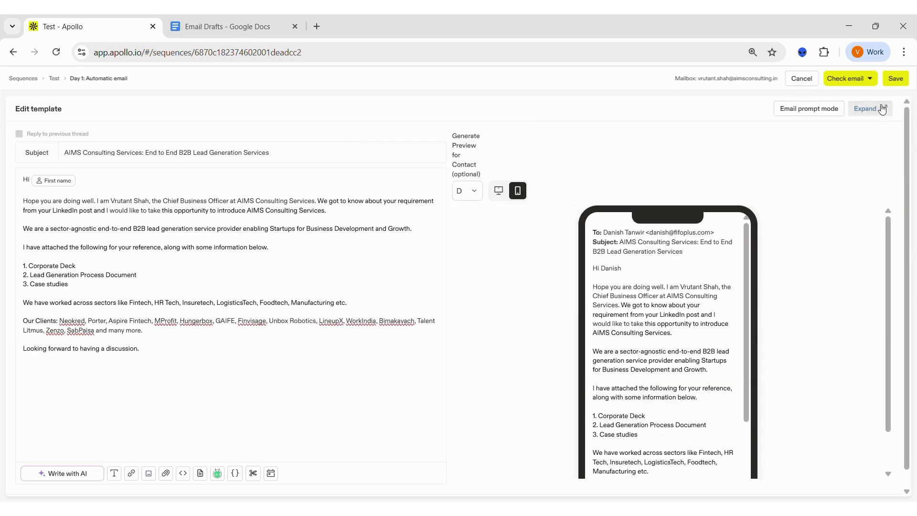
- Save the Day 1 email and add a second automatic email step that starts 1 day after the previous step
{"action": "left_click", "coordinate": [903, 78]}
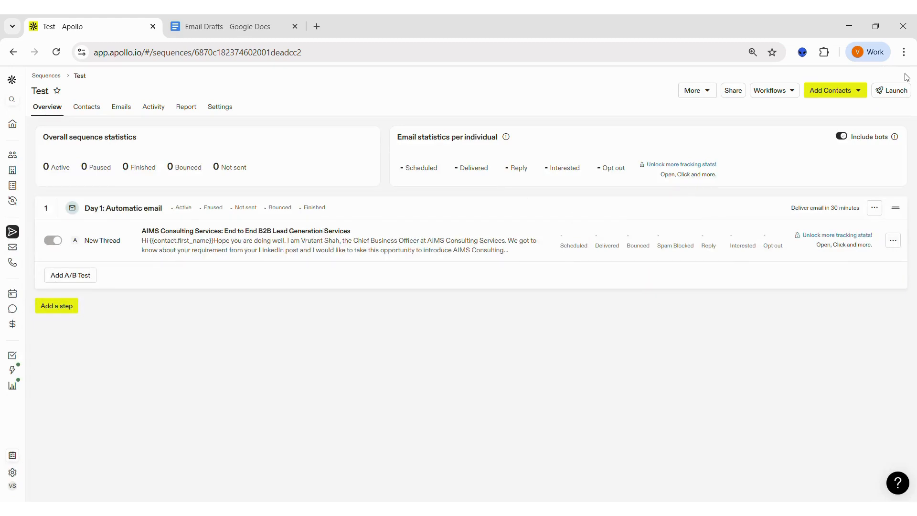
{"action": "left_click", "coordinate": [57, 306]}
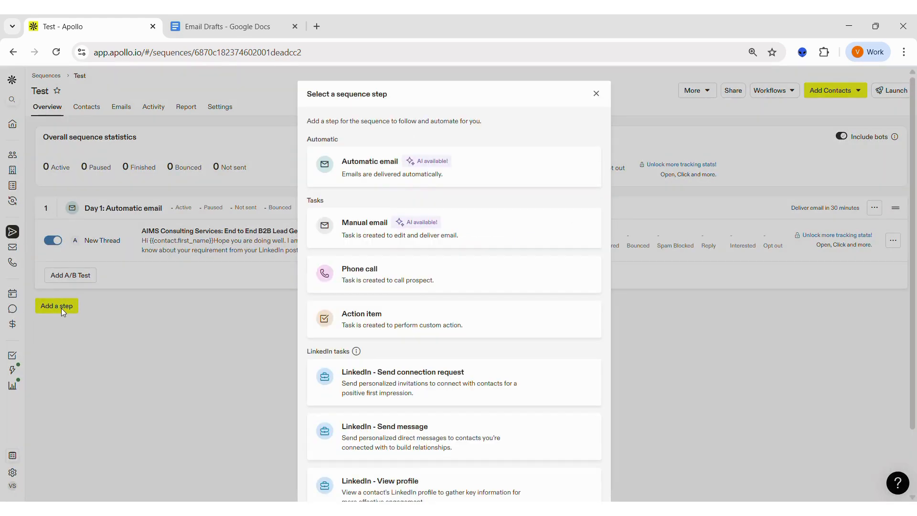
{"action": "left_click", "coordinate": [393, 184]}
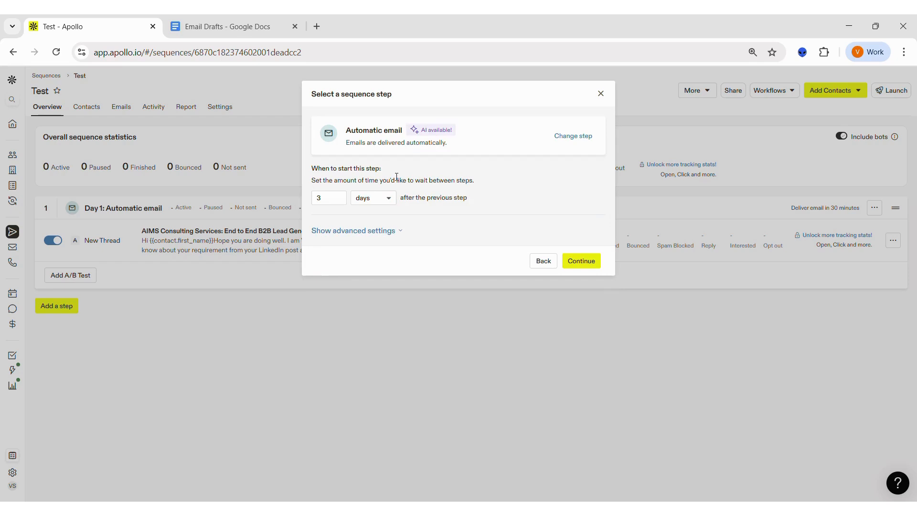
{"action": "left_click", "coordinate": [335, 199]}
{"action": "key", "text": "BackSpace"}
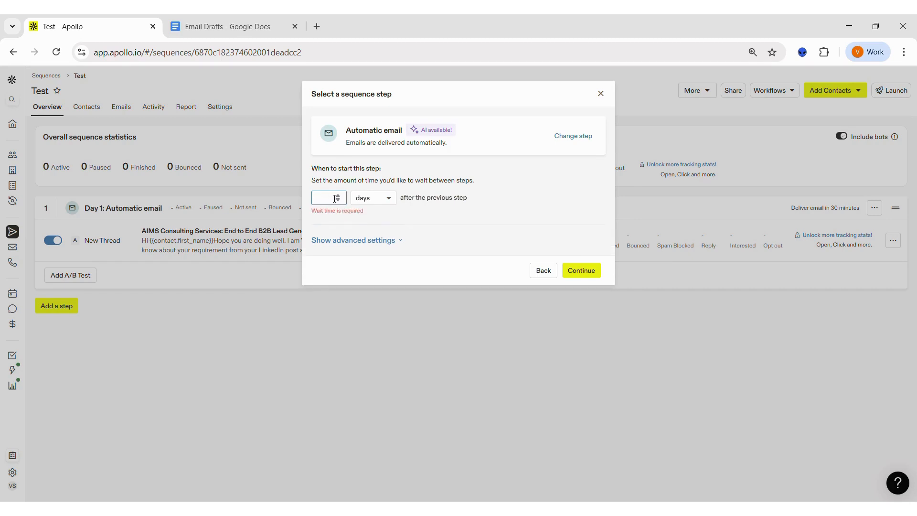
{"action": "type", "text": "1"}
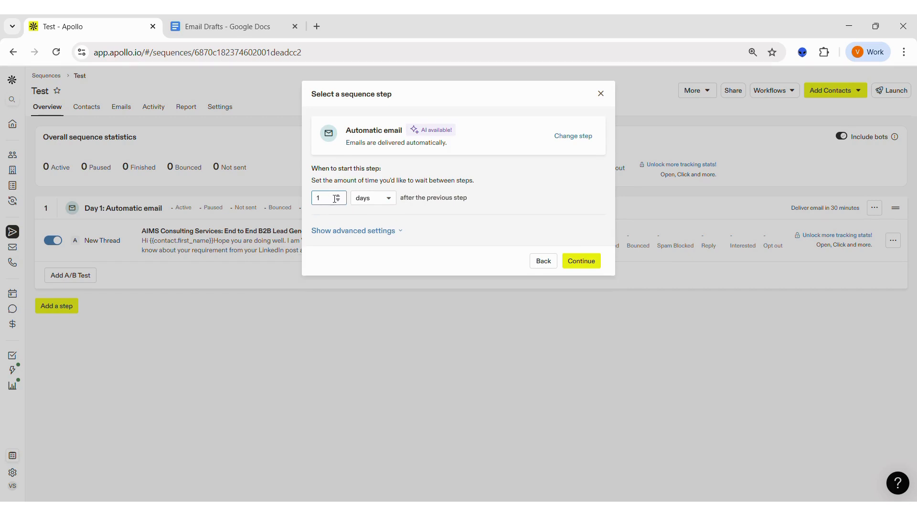
{"action": "left_click", "coordinate": [534, 200]}
{"action": "left_click", "coordinate": [576, 260]}
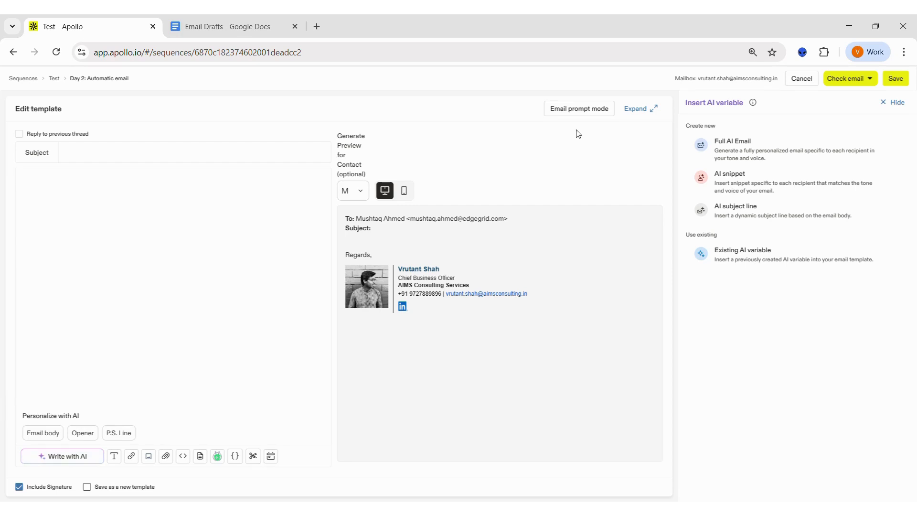
- Try generating the Day 2 email in prompt mode with the prompt "Follow Up Email", and return to template mode
{"action": "left_click", "coordinate": [582, 109]}
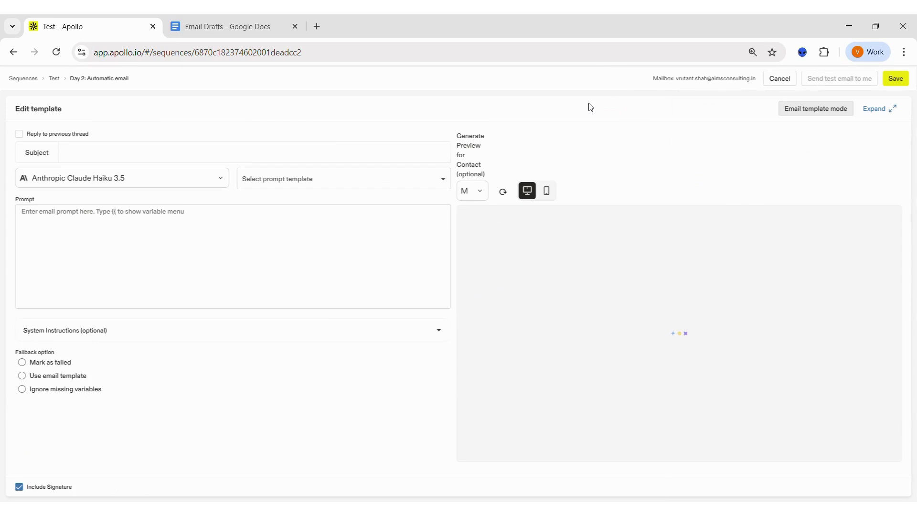
{"action": "left_click", "coordinate": [106, 229]}
{"action": "type", "text": "F"}
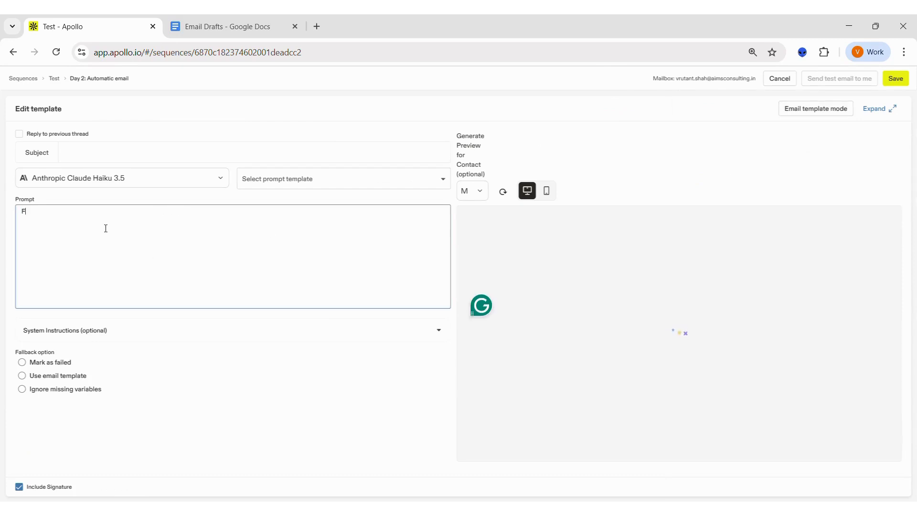
{"action": "type", "text": "ollow Up E"}
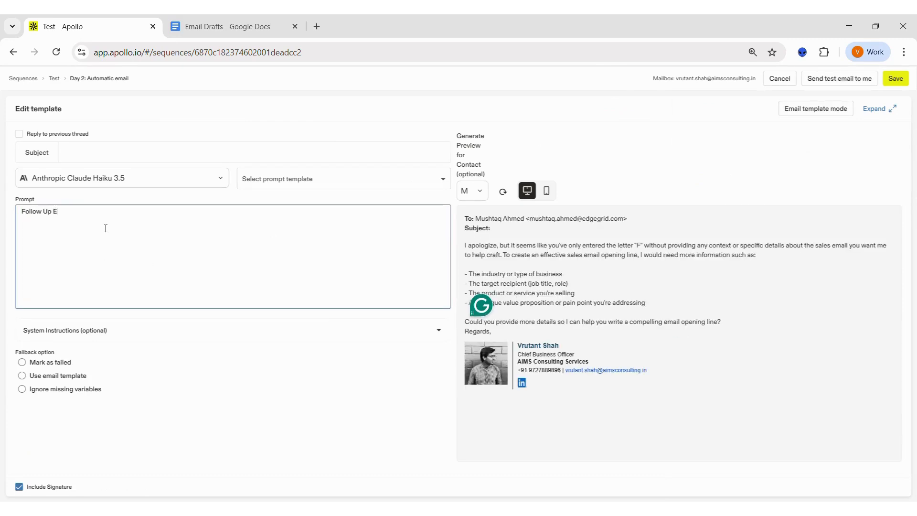
{"action": "type", "text": "mail"}
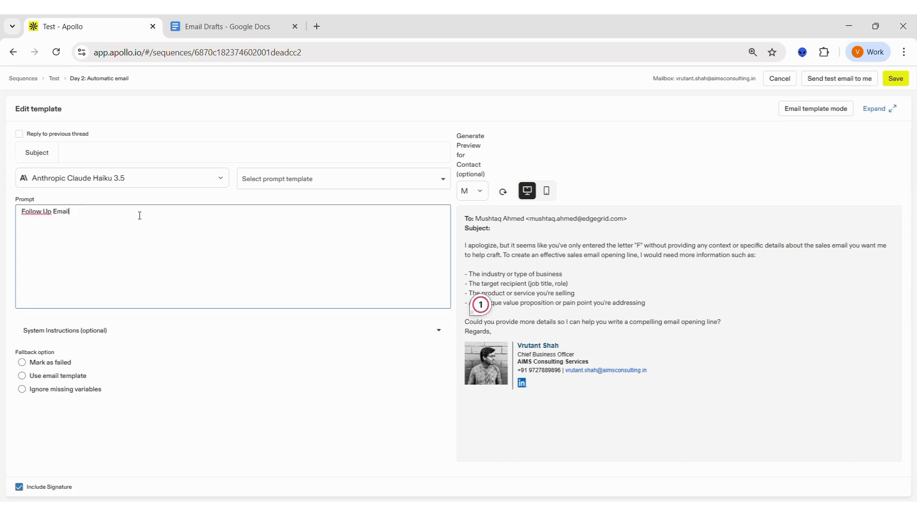
{"action": "key", "text": "Return"}
{"action": "left_click", "coordinate": [837, 112]}
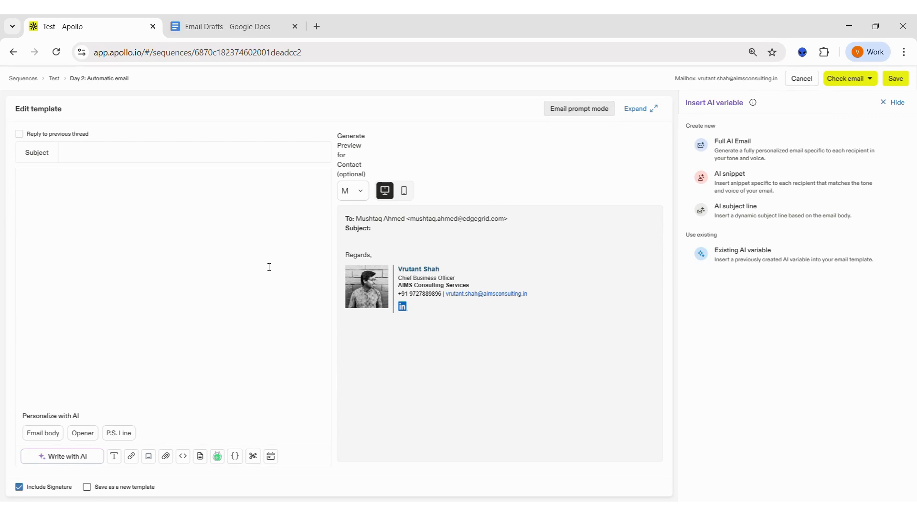
- Try out the Day 2 email as a reply to the previous thread, and turn that option back off
{"action": "left_click", "coordinate": [19, 135]}
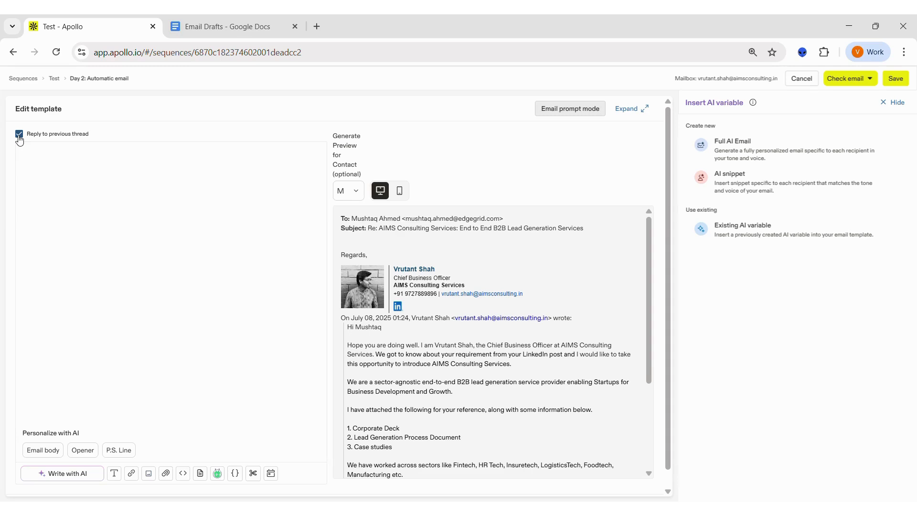
{"action": "left_click", "coordinate": [19, 134]}
{"action": "left_click", "coordinate": [100, 152]}
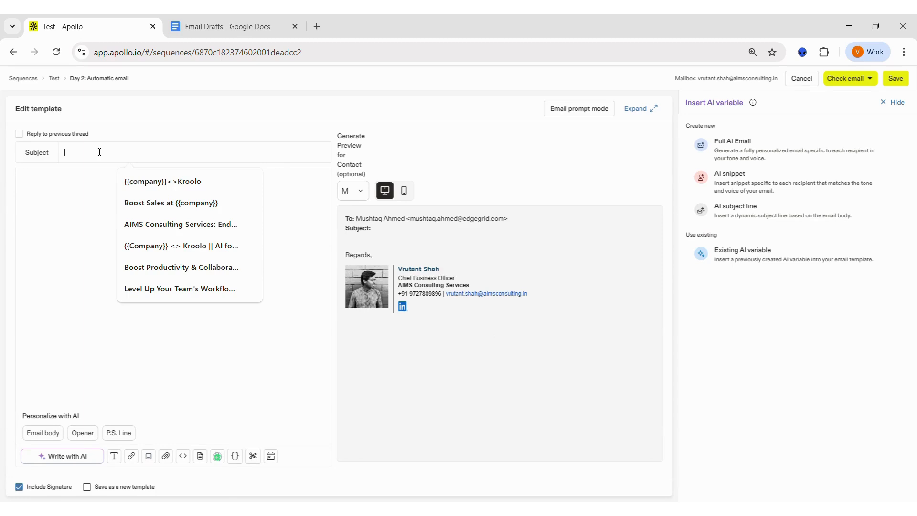
- Insert a Full AI Email variable of the Outreach type into the Day 2 email body
{"action": "left_click", "coordinate": [64, 192]}
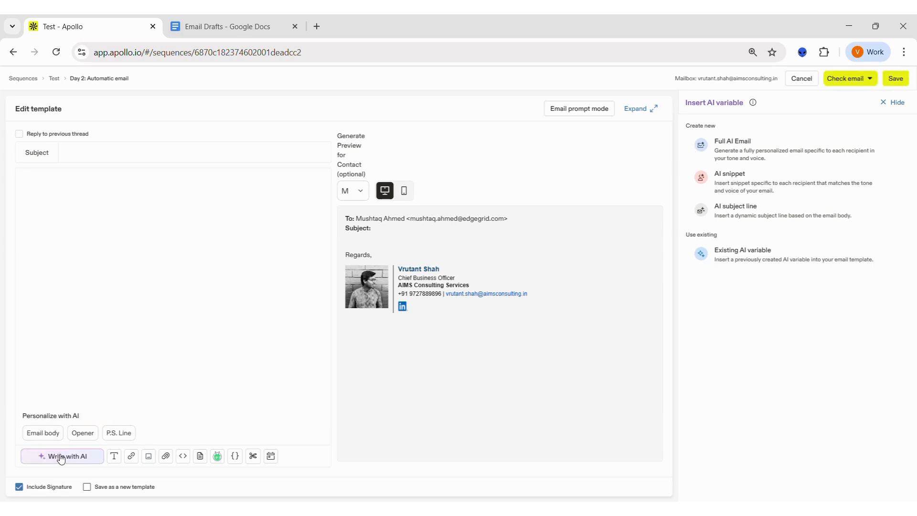
{"action": "left_click", "coordinate": [780, 148]}
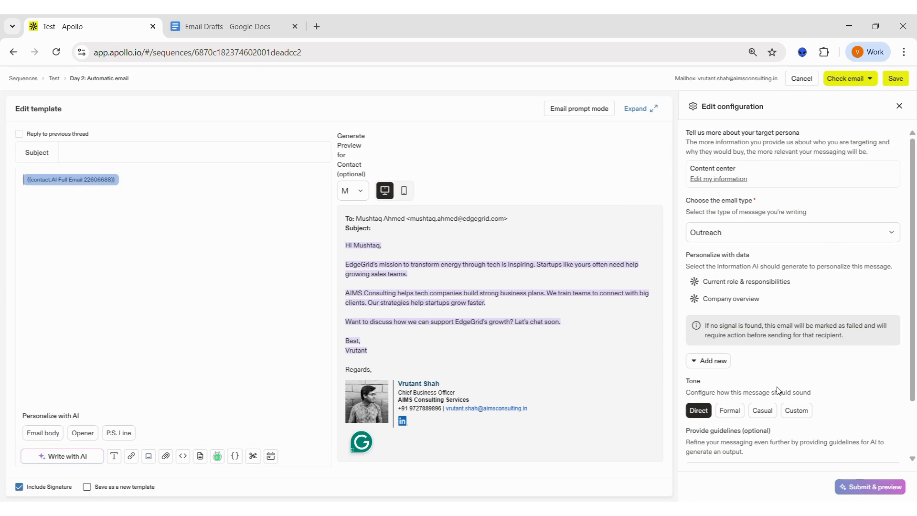
{"action": "left_click", "coordinate": [778, 235]}
{"action": "left_click", "coordinate": [779, 238]}
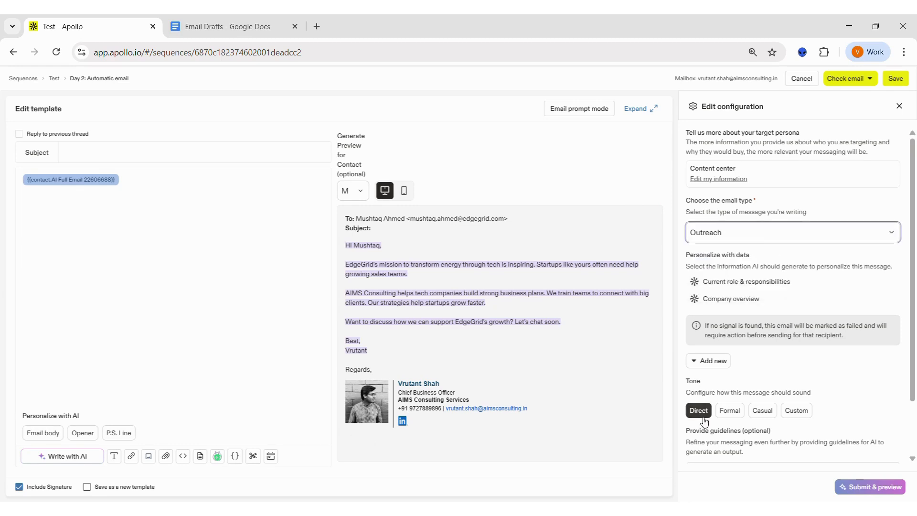
- Set the AI email's tone to Casual and submit the configuration to generate a new preview
{"action": "left_click", "coordinate": [742, 416]}
{"action": "left_click", "coordinate": [762, 410]}
{"action": "left_click", "coordinate": [796, 410]}
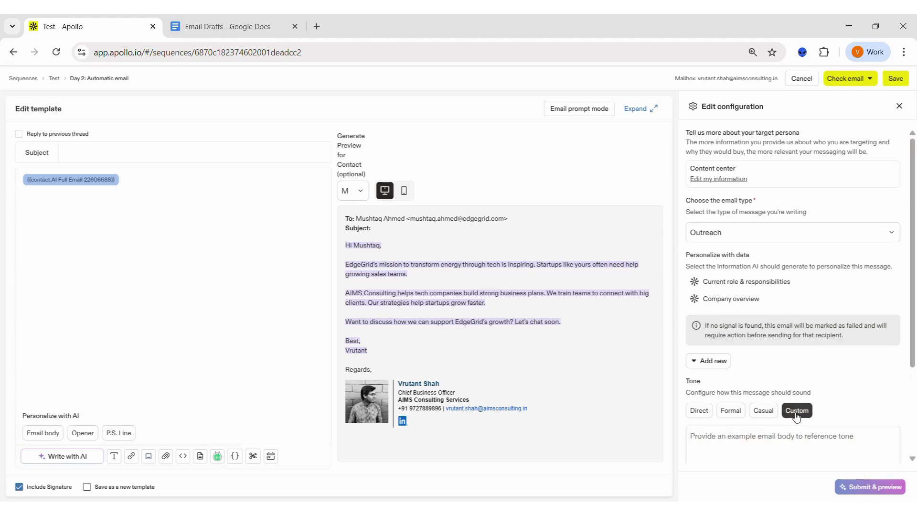
{"action": "left_click", "coordinate": [762, 410]}
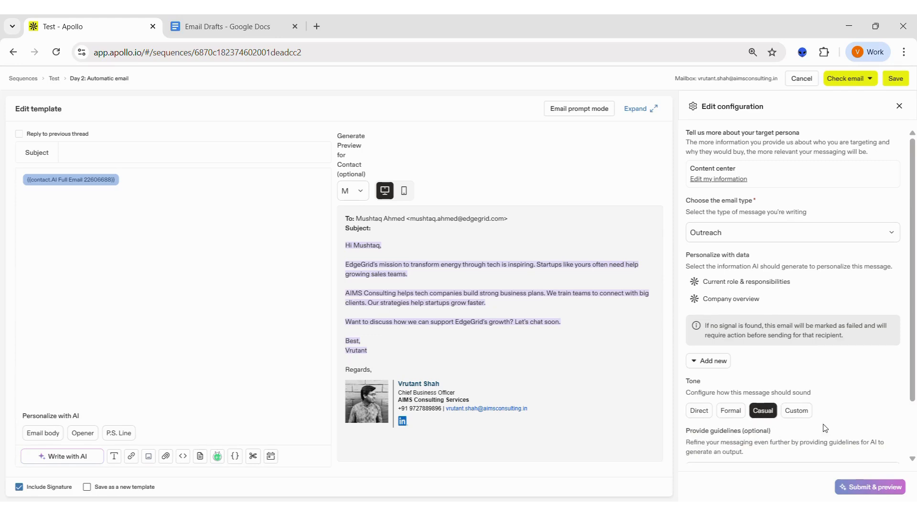
{"action": "left_click", "coordinate": [874, 490]}
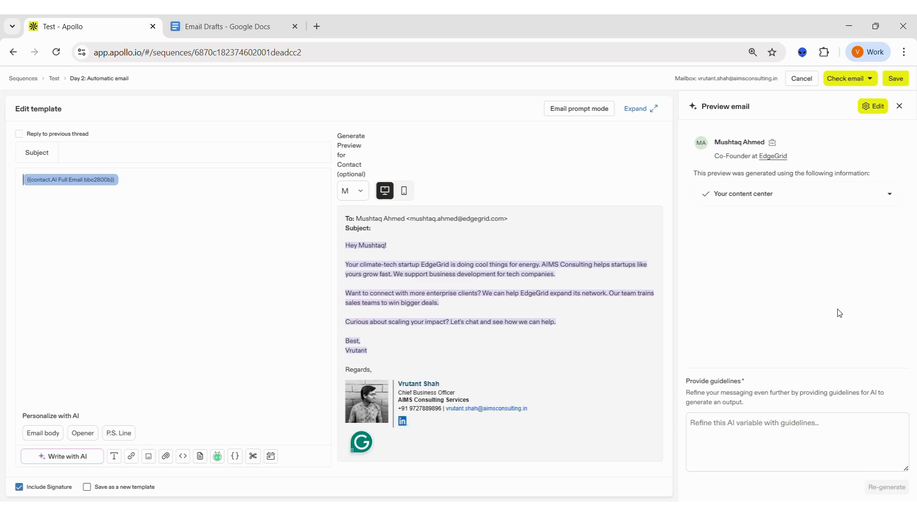
- Save the Day 2 email with all AI variables generated automatically before sending
{"action": "left_click", "coordinate": [896, 79]}
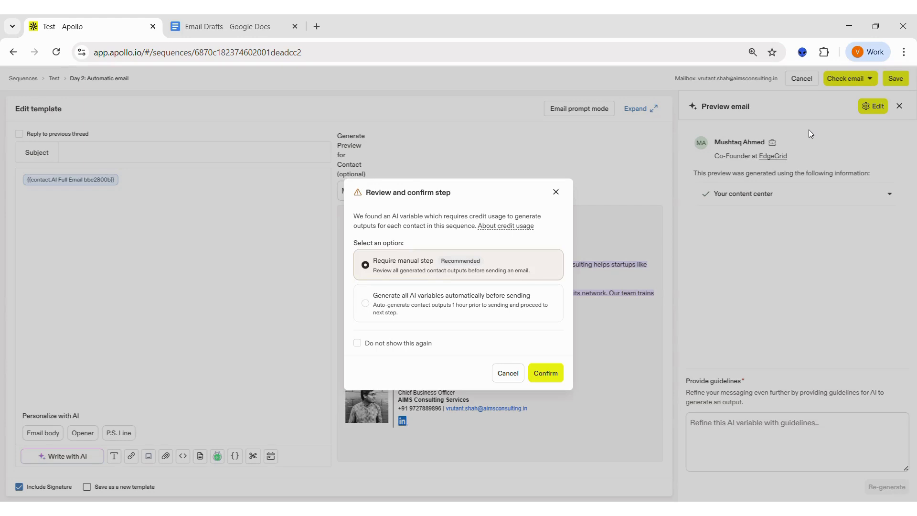
{"action": "left_click", "coordinate": [434, 309]}
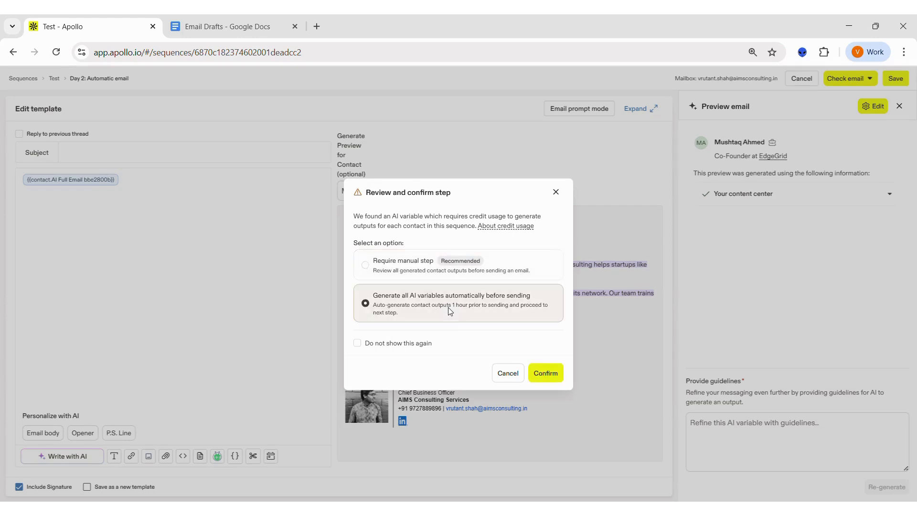
{"action": "left_click", "coordinate": [546, 373]}
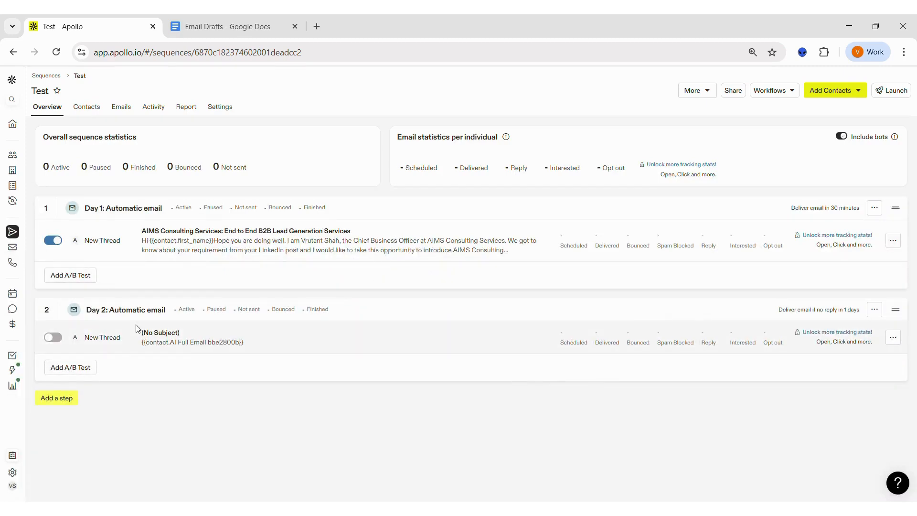
- Add a third automatic email step 3 days after the previous step and save it with an empty template
{"action": "left_click", "coordinate": [56, 402]}
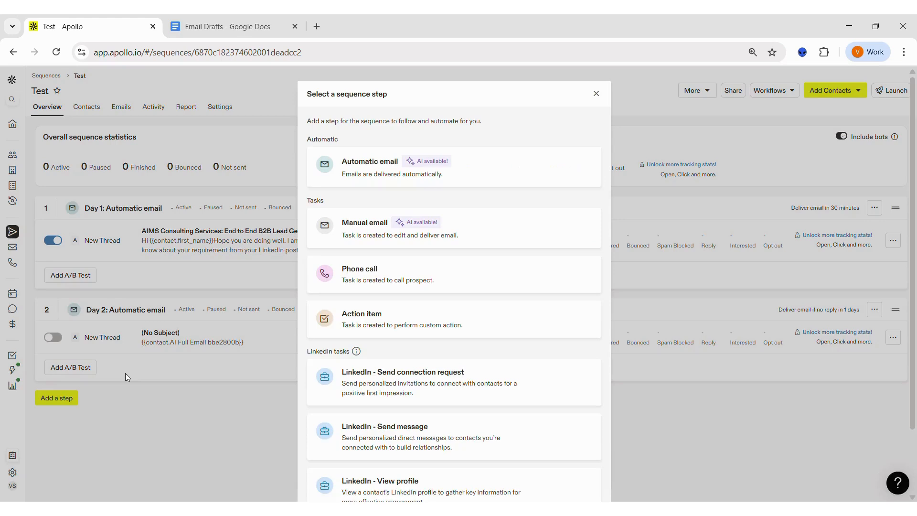
{"action": "left_click", "coordinate": [376, 166]}
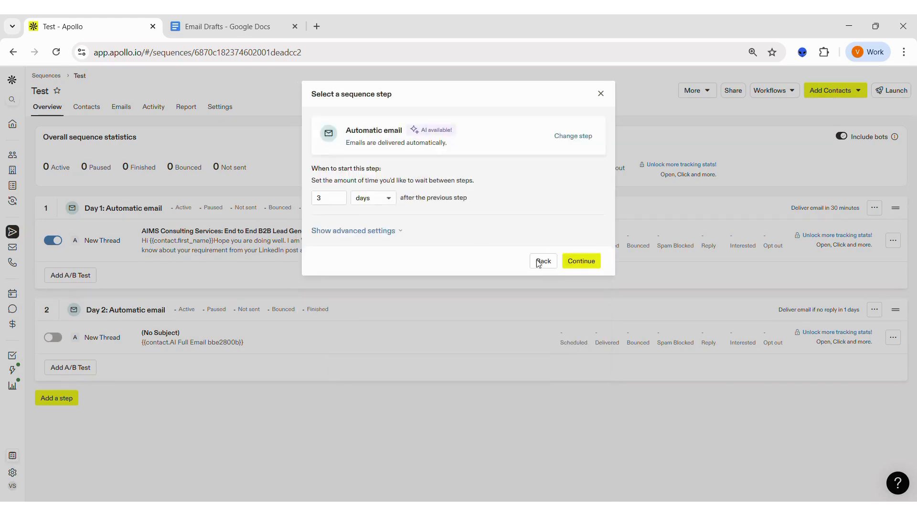
{"action": "left_click", "coordinate": [577, 262]}
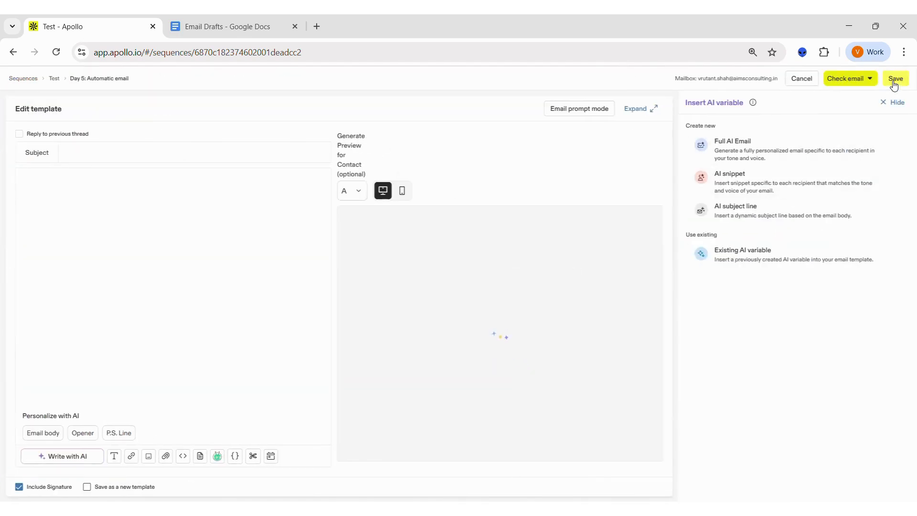
{"action": "left_click", "coordinate": [894, 82]}
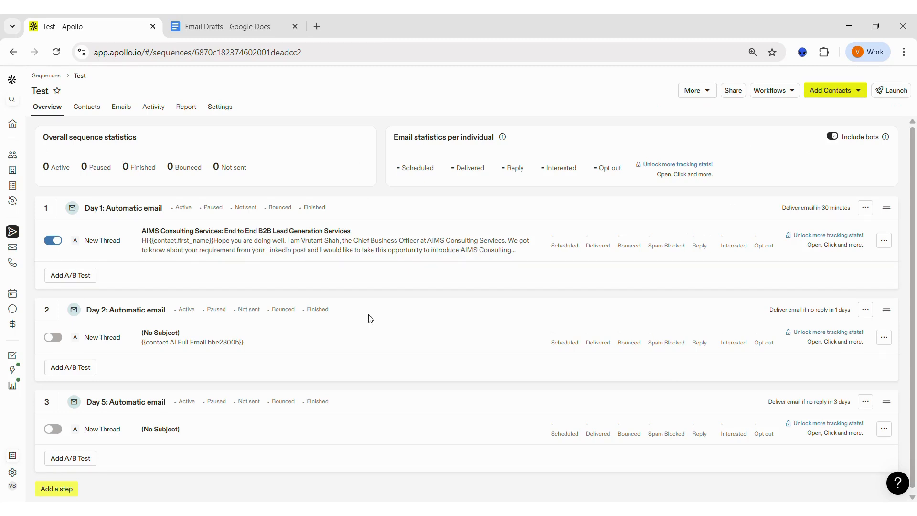
- Add the contacts from the saved list "Test" to the sequence, sending from your own mailbox
{"action": "left_click", "coordinate": [849, 96]}
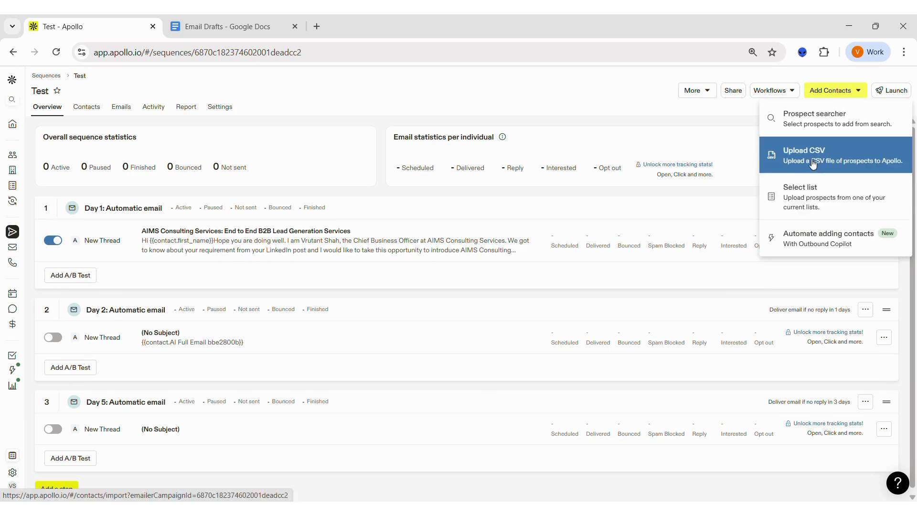
{"action": "left_click", "coordinate": [836, 190]}
{"action": "left_click", "coordinate": [432, 133]}
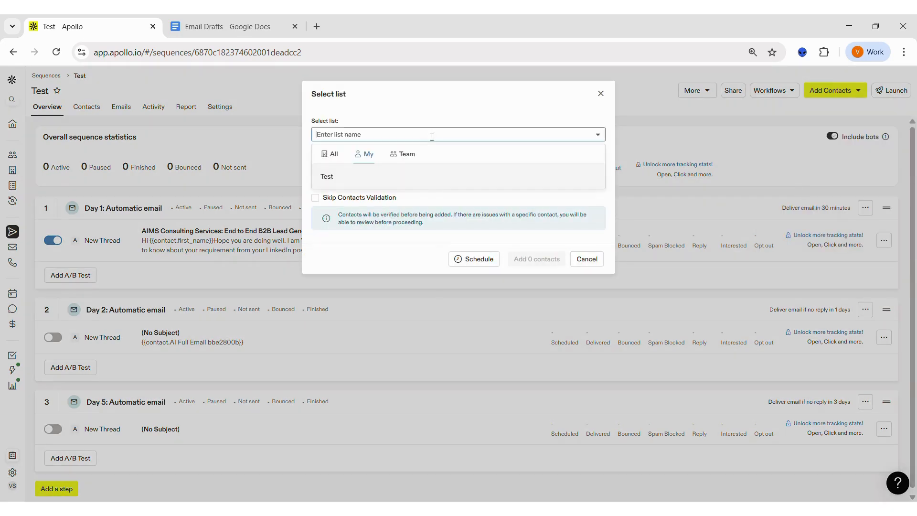
{"action": "left_click", "coordinate": [412, 176]}
{"action": "left_click", "coordinate": [525, 259]}
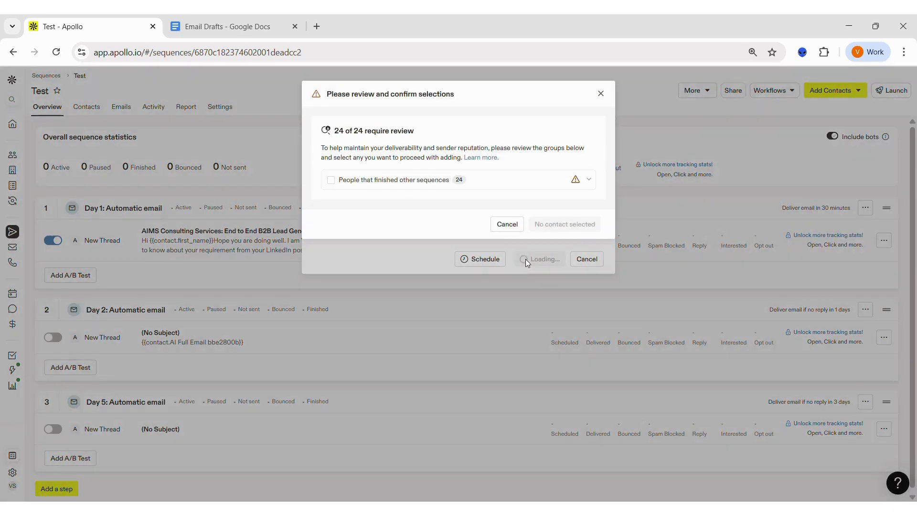
- Include the group of people that finished other sequences in the review and confirm adding them to the sequence
{"action": "left_click", "coordinate": [345, 181]}
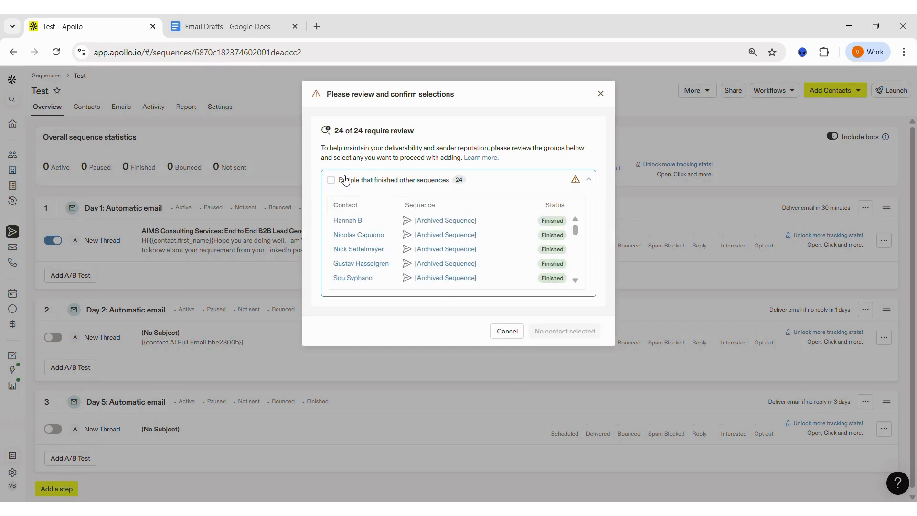
{"action": "left_click", "coordinate": [345, 181]}
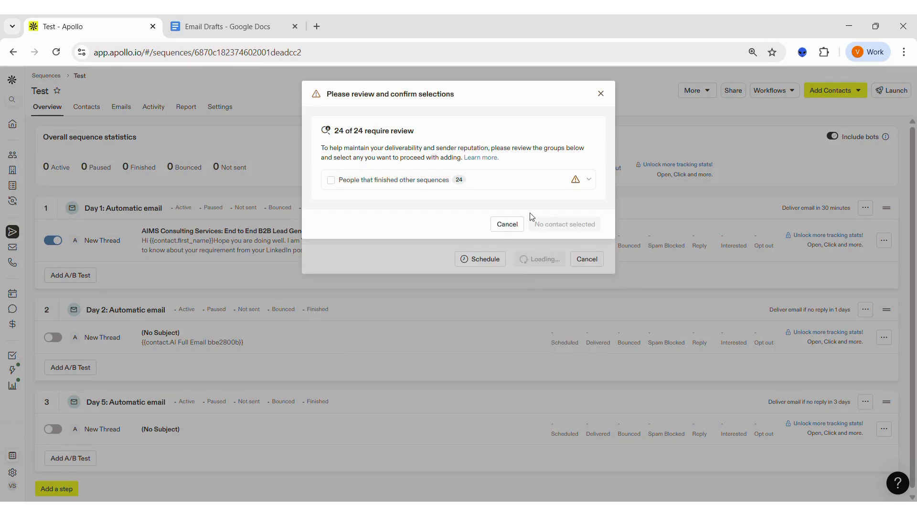
{"action": "left_click", "coordinate": [331, 181]}
{"action": "left_click", "coordinate": [538, 252]}
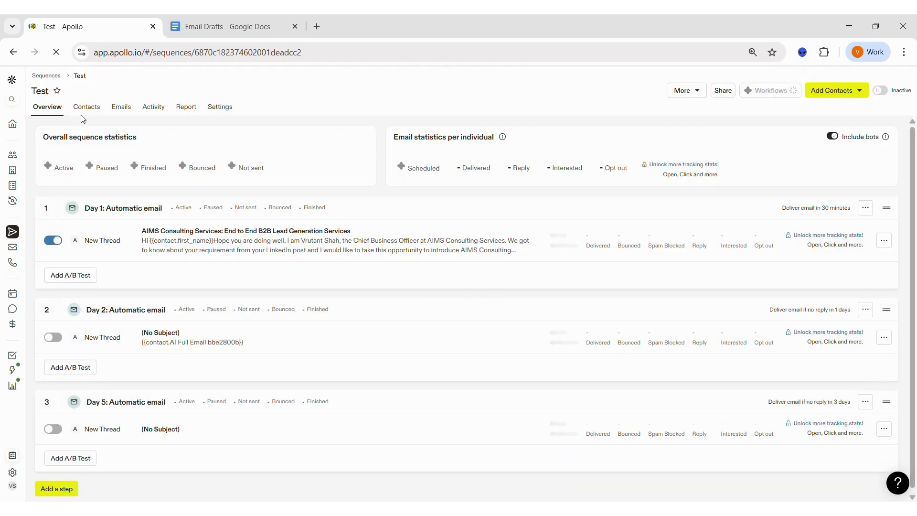
- Check the sequence's contacts and emails, and activate the sequence
{"action": "left_click", "coordinate": [82, 112]}
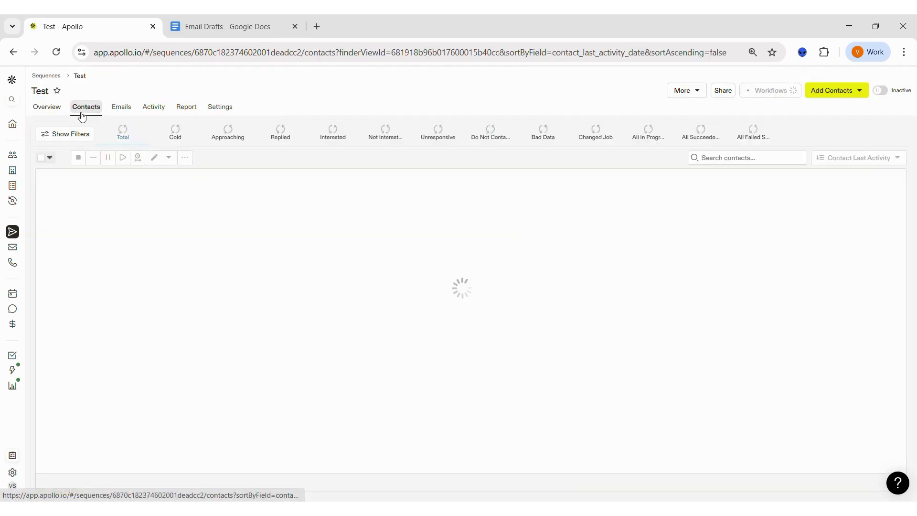
{"action": "left_click", "coordinate": [113, 108]}
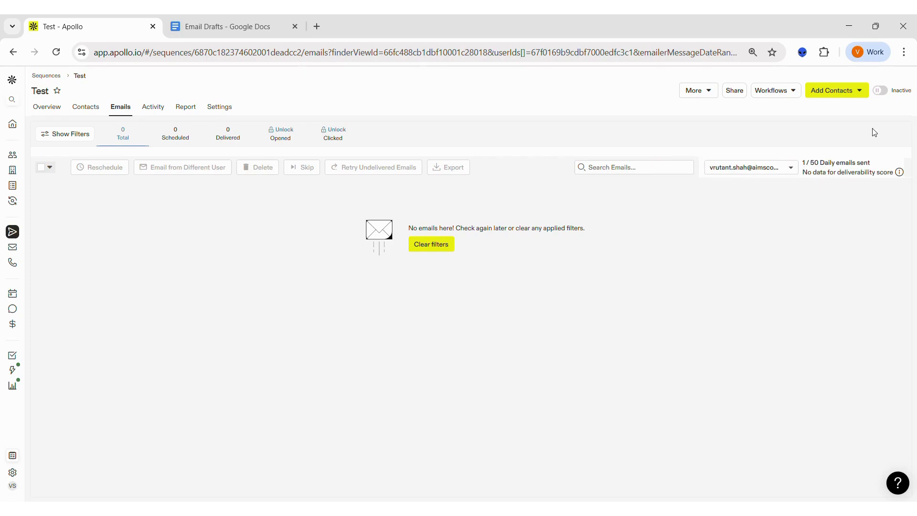
{"action": "left_click", "coordinate": [881, 93]}
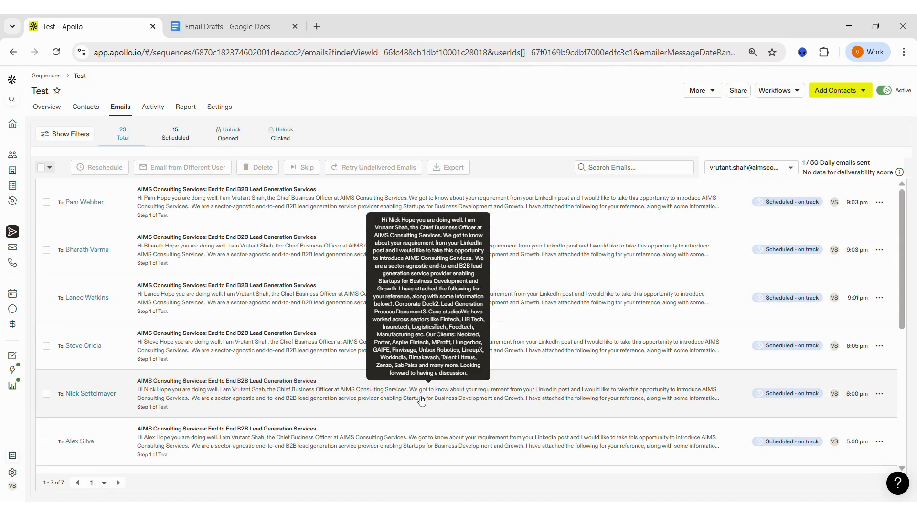
- Review the sequence's activity log and open its performance report
{"action": "left_click", "coordinate": [153, 107]}
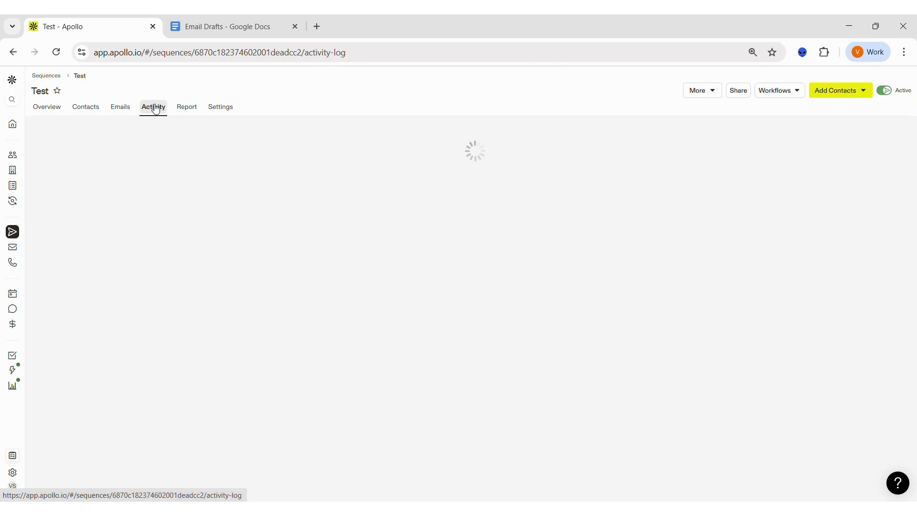
{"action": "scroll", "coordinate": [158, 384], "scroll_direction": "down", "scroll_amount": 3}
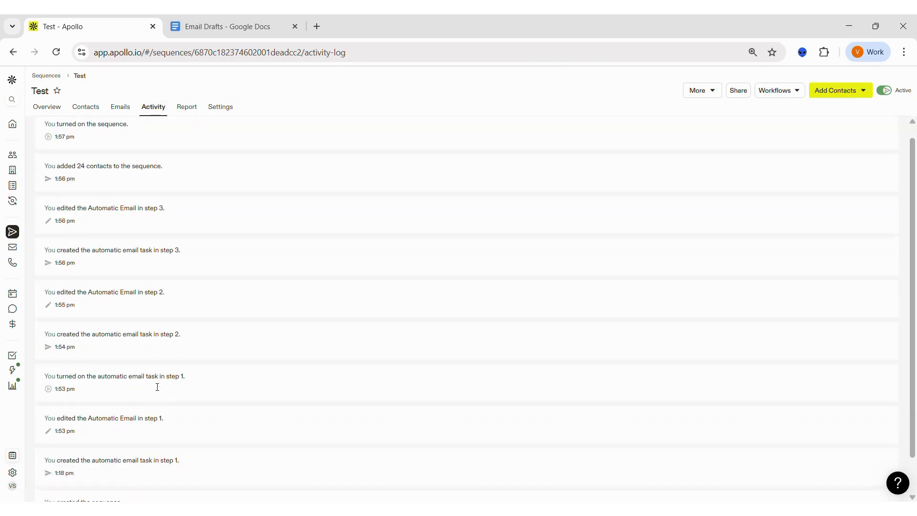
{"action": "scroll", "coordinate": [157, 387], "scroll_direction": "up", "scroll_amount": 1}
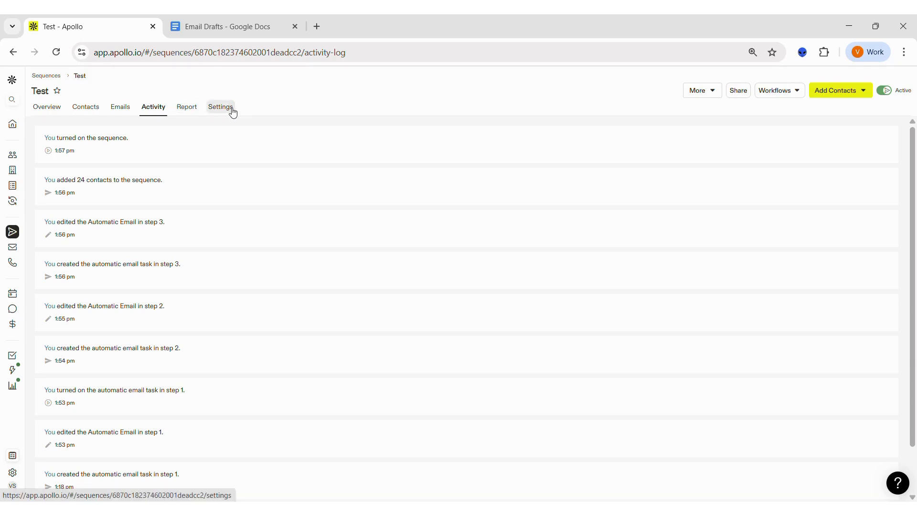
{"action": "left_click", "coordinate": [191, 108]}
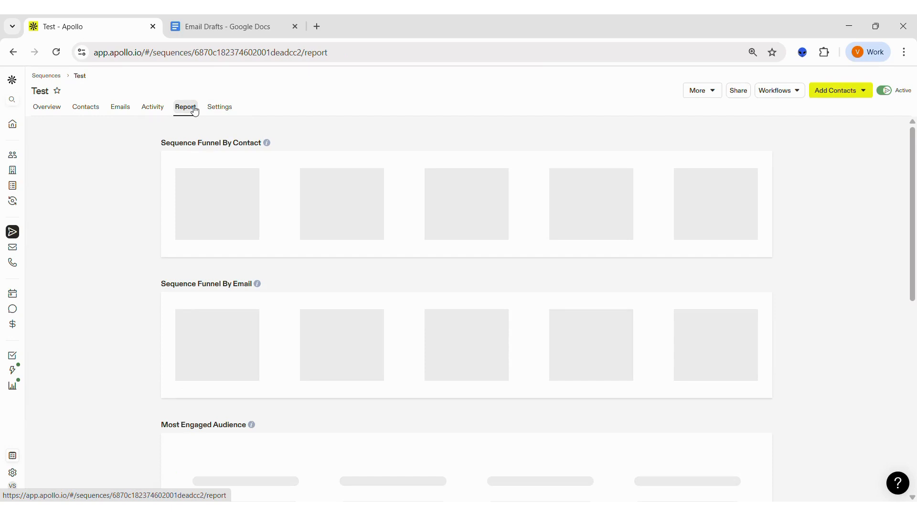
{"action": "left_click", "coordinate": [195, 111]}
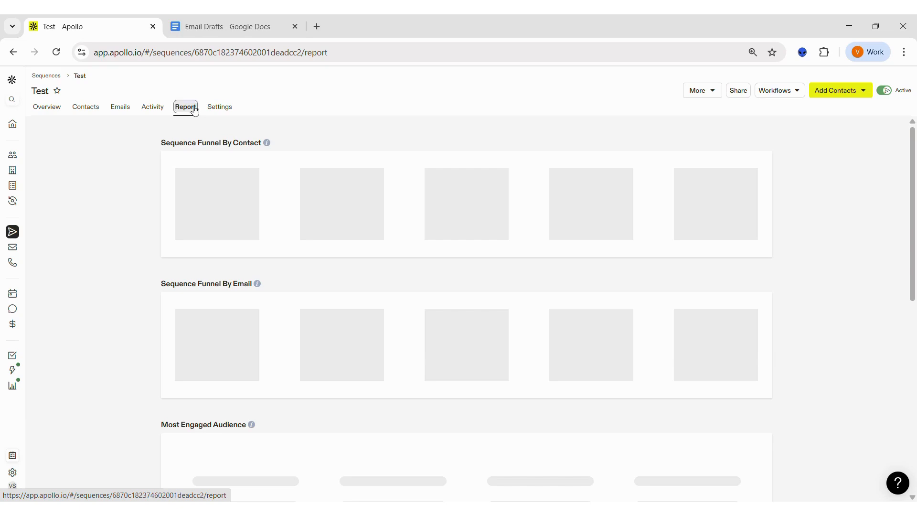